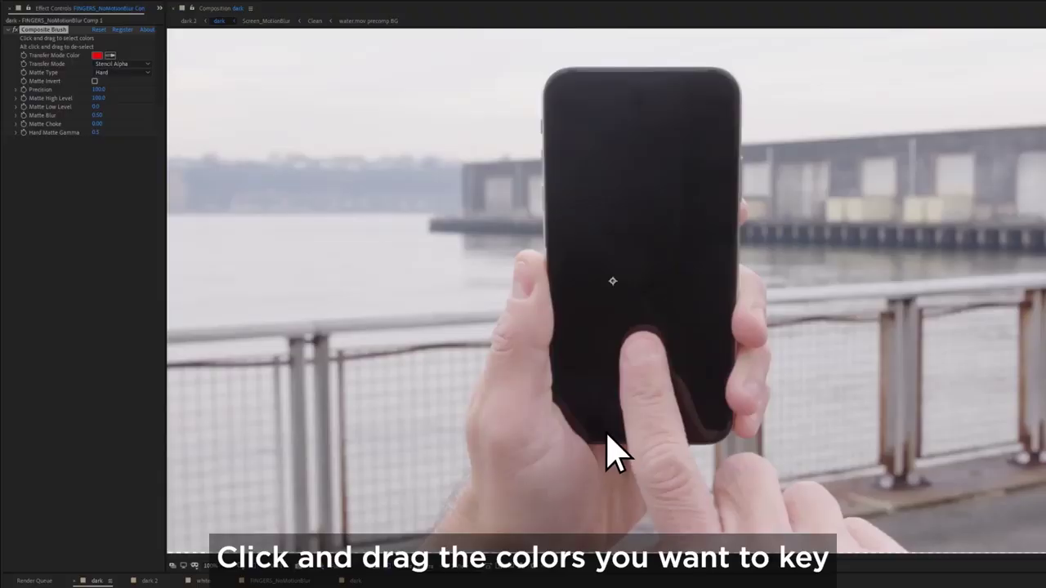
Key out the black phone screen, then the green backdrop behind the woman, with Composite Brush.
{"action": "mouse_move", "coordinate": [607, 433]}
{"action": "left_mouse_down"}
{"action": "mouse_move", "coordinate": [692, 250]}
{"action": "mouse_move", "coordinate": [649, 345]}
{"action": "mouse_move", "coordinate": [658, 468]}
{"action": "mouse_move", "coordinate": [626, 460]}
{"action": "left_mouse_up"}
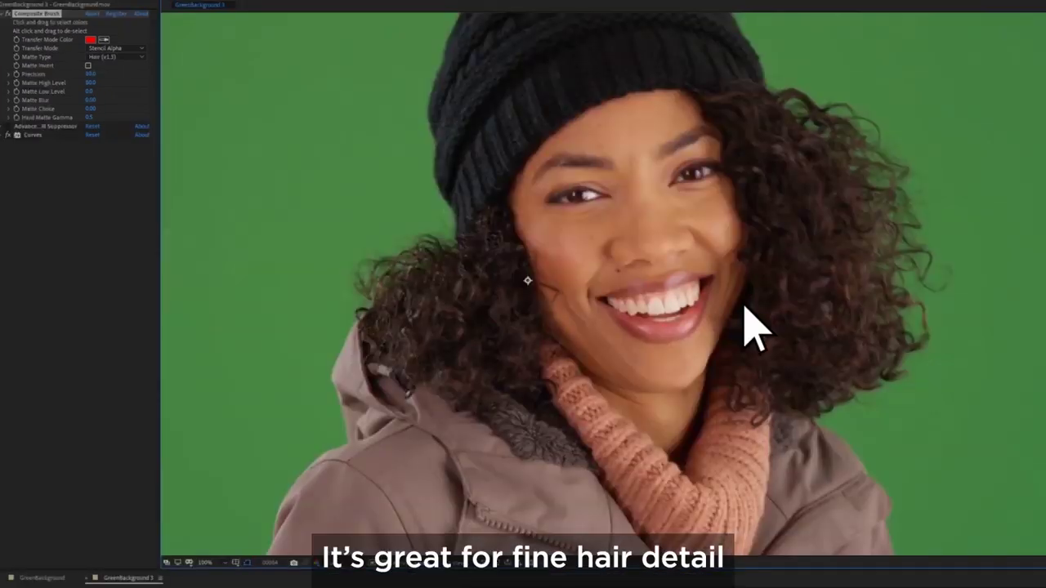
{"action": "mouse_move", "coordinate": [755, 327]}
{"action": "left_mouse_down"}
{"action": "mouse_move", "coordinate": [724, 269]}
{"action": "mouse_move", "coordinate": [809, 523]}
{"action": "left_mouse_up"}
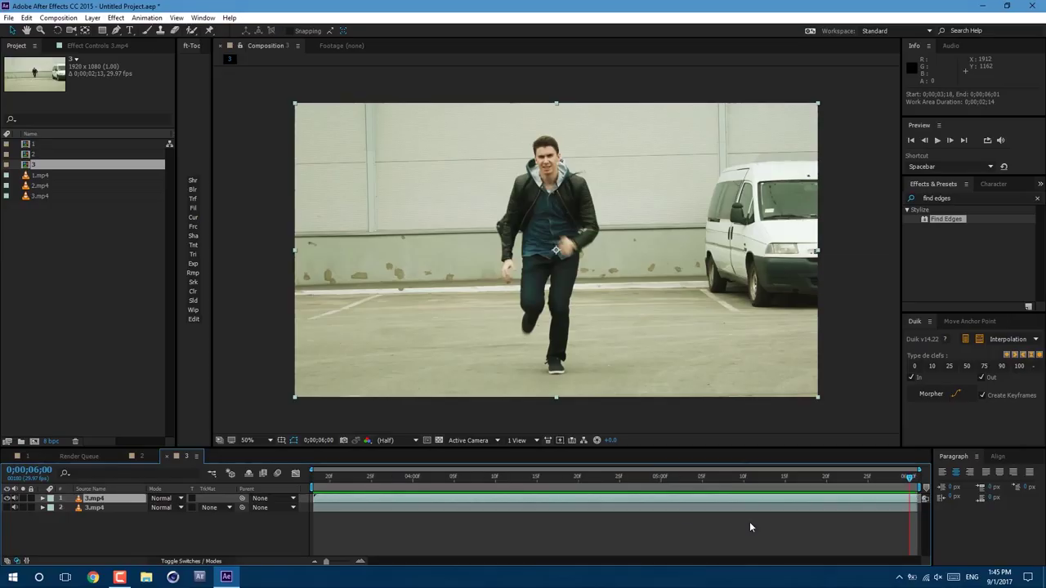
Apply Difference Matte to the clip and select the 3.mp4 layer.
{"action": "left_click", "coordinate": [115, 17]}
{"action": "left_click", "coordinate": [314, 239]}
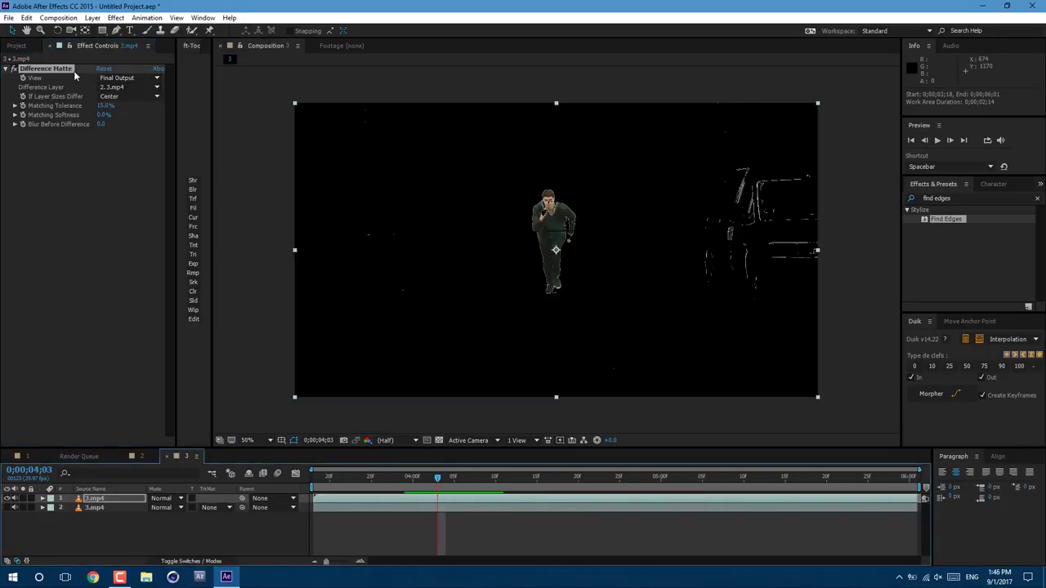
{"action": "left_click", "coordinate": [623, 320]}
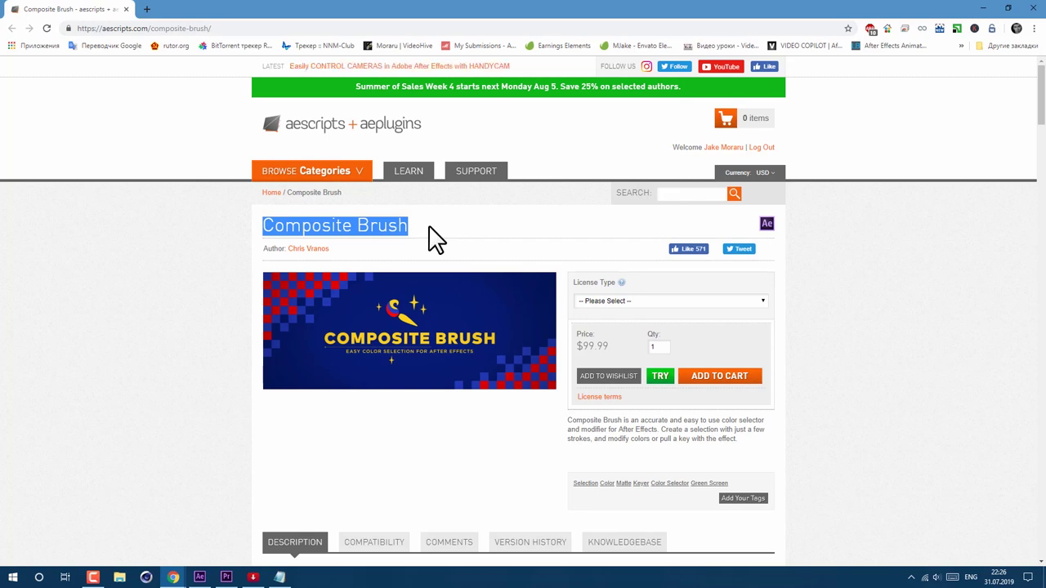
Key out the black phone screen while marking the finger's colours as not keyed.
{"action": "scroll", "coordinate": [691, 327], "scroll_direction": "down", "scroll_amount": 4}
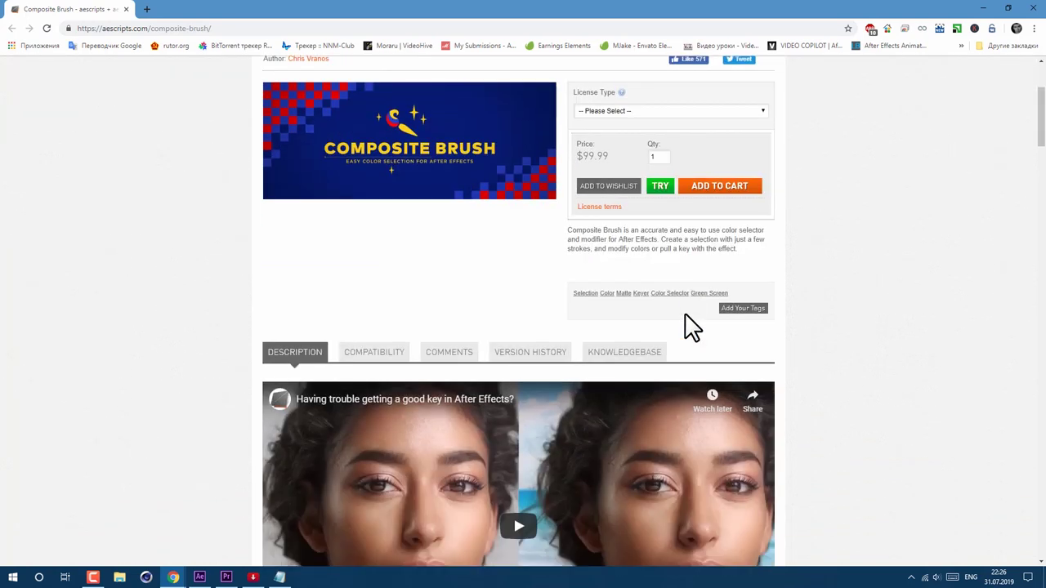
{"action": "scroll", "coordinate": [805, 364], "scroll_direction": "down", "scroll_amount": 1}
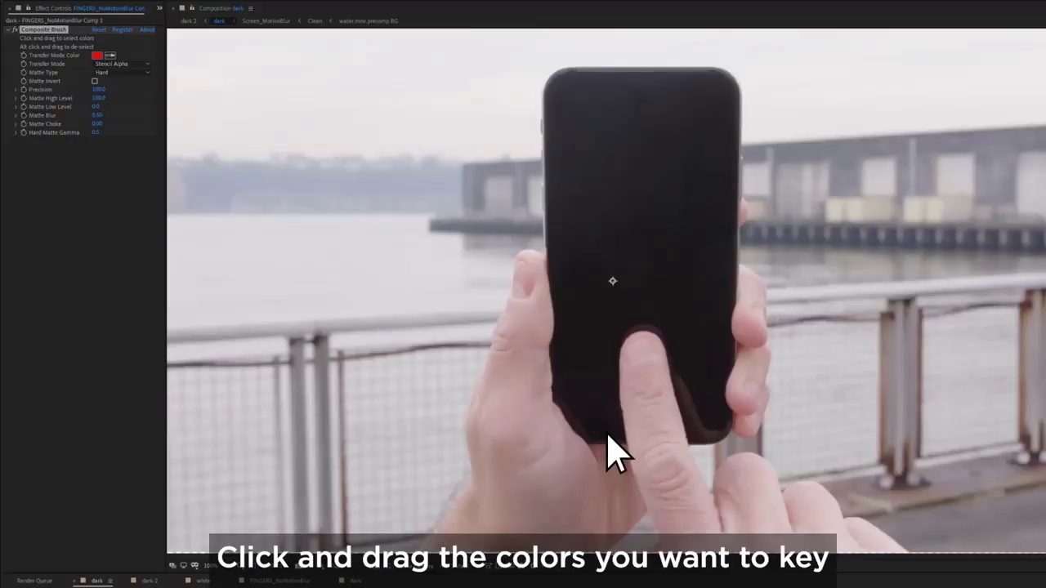
{"action": "mouse_move", "coordinate": [607, 450]}
{"action": "left_mouse_down"}
{"action": "mouse_move", "coordinate": [589, 257]}
{"action": "mouse_move", "coordinate": [698, 184]}
{"action": "left_mouse_up"}
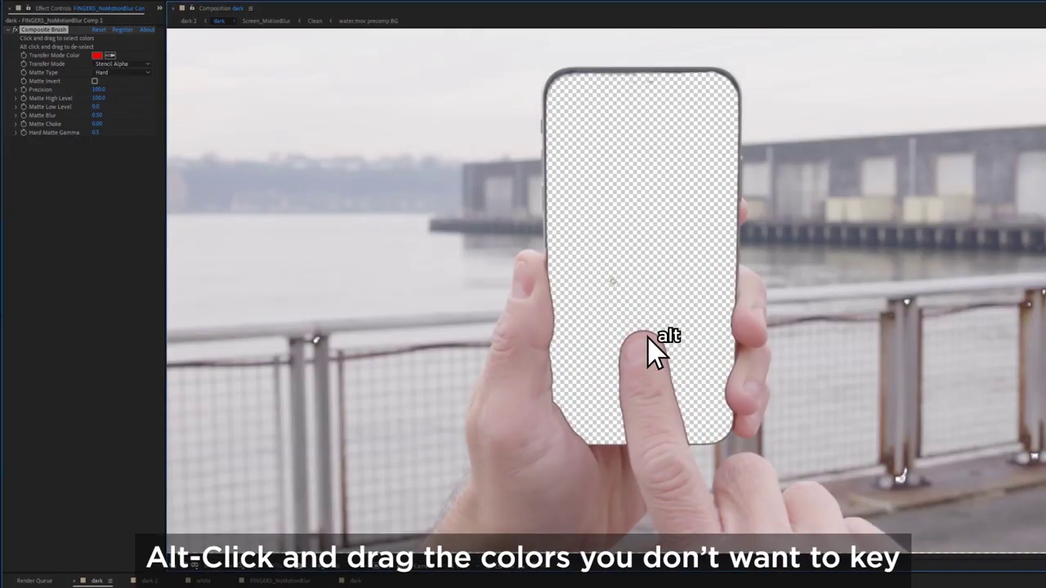
{"action": "mouse_move", "coordinate": [659, 346]}
{"action": "left_mouse_down"}
{"action": "mouse_move", "coordinate": [638, 363]}
{"action": "mouse_move", "coordinate": [635, 475]}
{"action": "mouse_move", "coordinate": [604, 469]}
{"action": "left_mouse_up"}
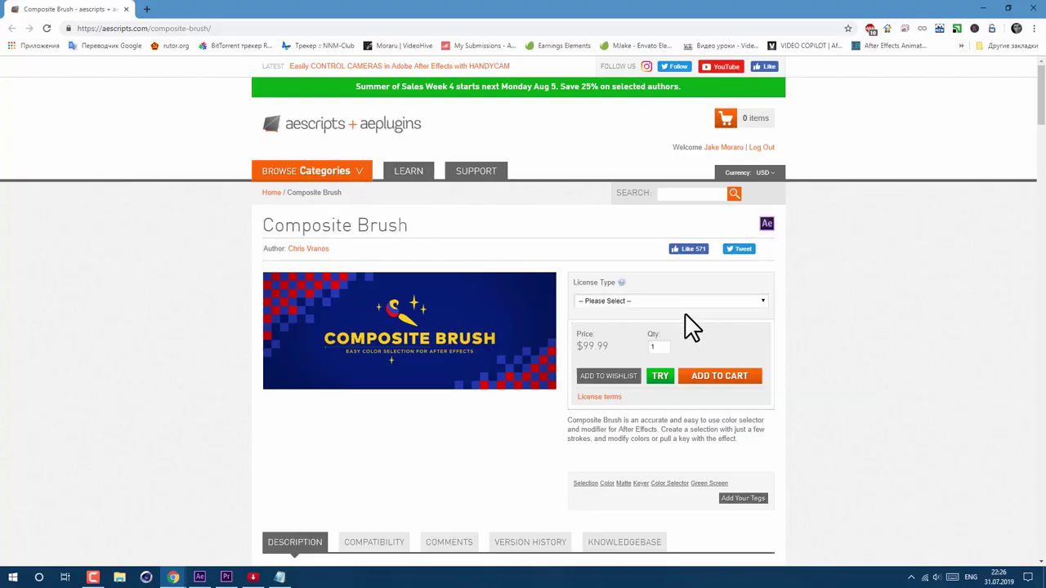
Scroll the Composite Brush product page down past the videos and Reactions to Controls.
{"action": "scroll", "coordinate": [689, 327], "scroll_direction": "down", "scroll_amount": 4}
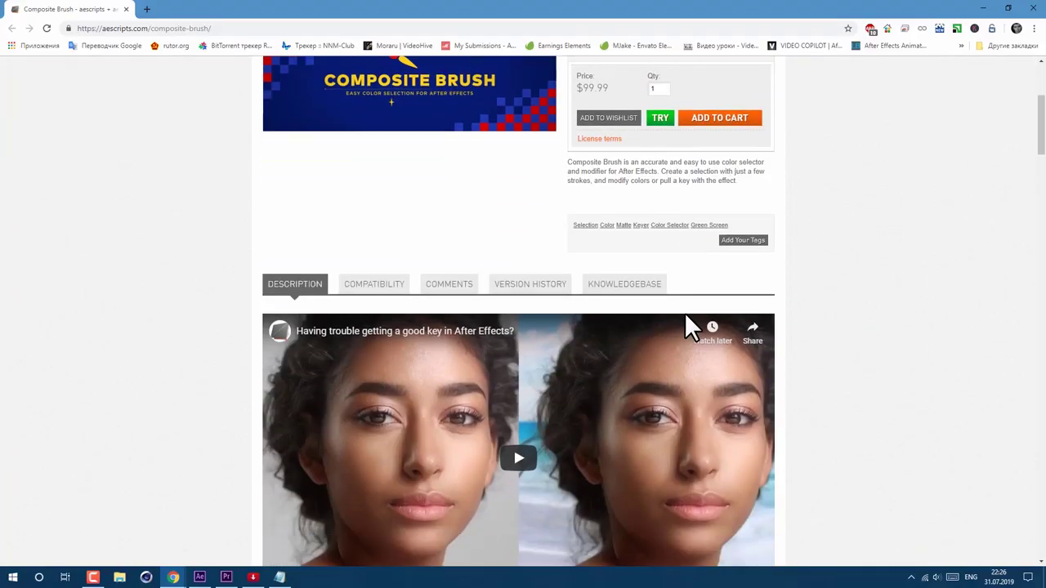
{"action": "scroll", "coordinate": [805, 364], "scroll_direction": "down", "scroll_amount": 2}
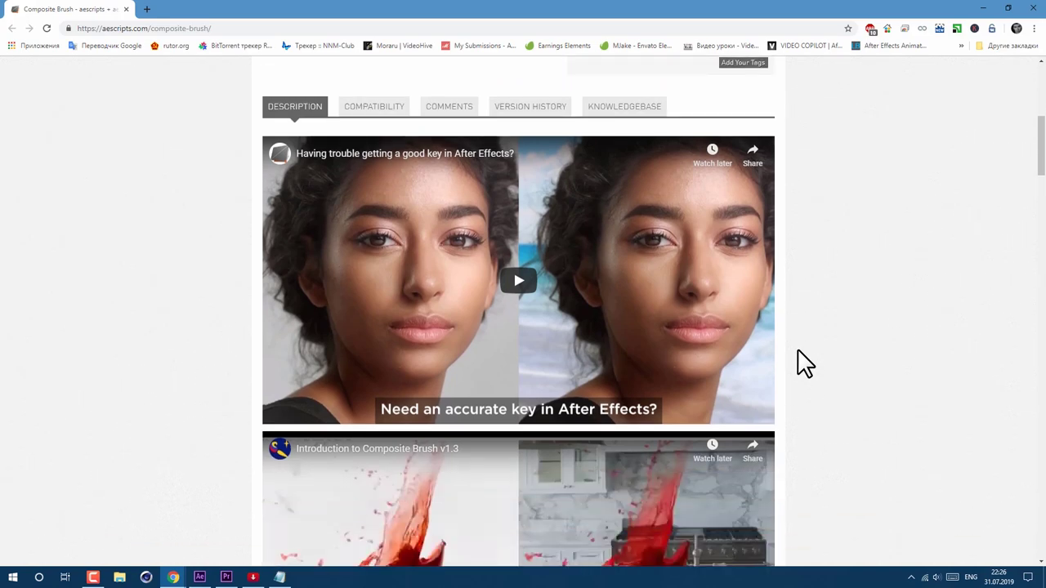
{"action": "scroll", "coordinate": [805, 364], "scroll_direction": "down", "scroll_amount": 4}
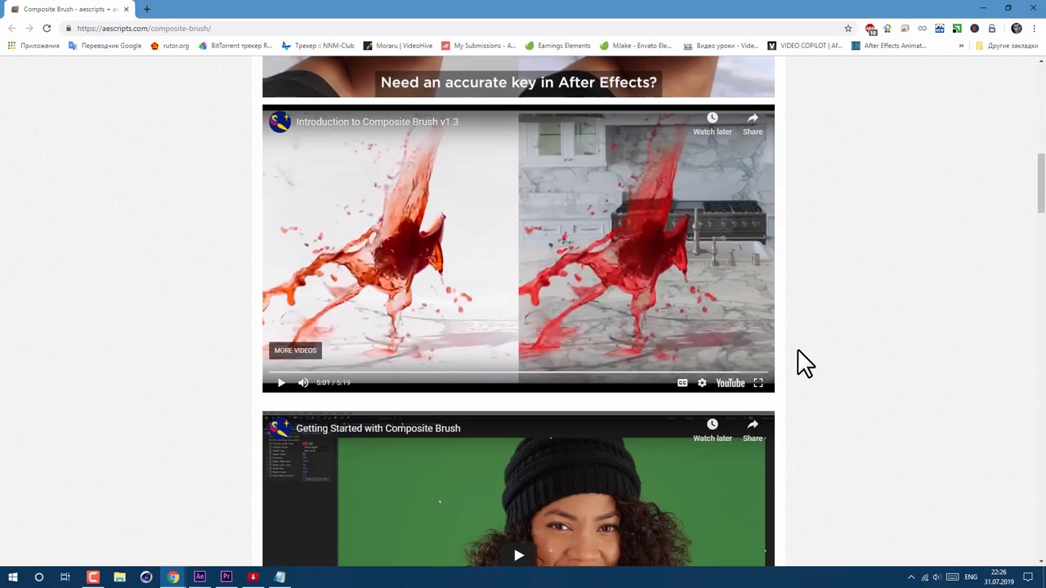
{"action": "scroll", "coordinate": [805, 363], "scroll_direction": "down", "scroll_amount": 2}
{"action": "scroll", "coordinate": [806, 363], "scroll_direction": "down", "scroll_amount": 6}
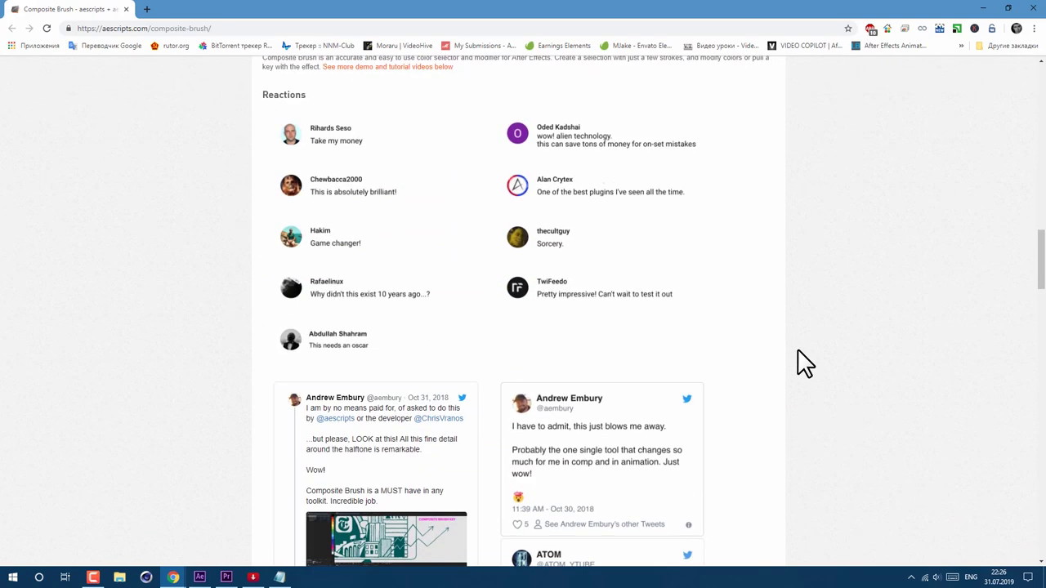
{"action": "scroll", "coordinate": [805, 364], "scroll_direction": "down", "scroll_amount": 1}
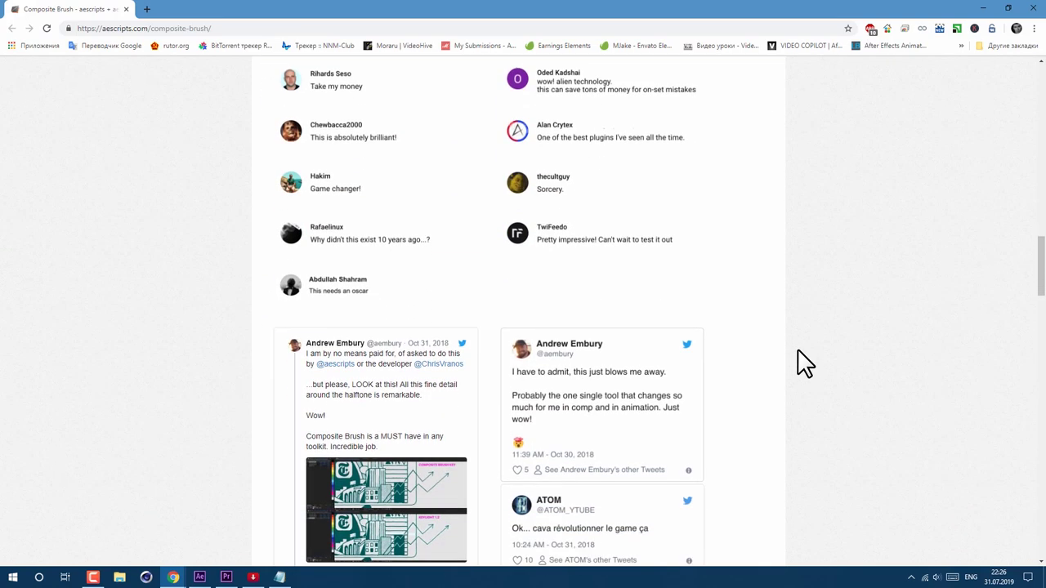
{"action": "scroll", "coordinate": [805, 364], "scroll_direction": "down", "scroll_amount": 2}
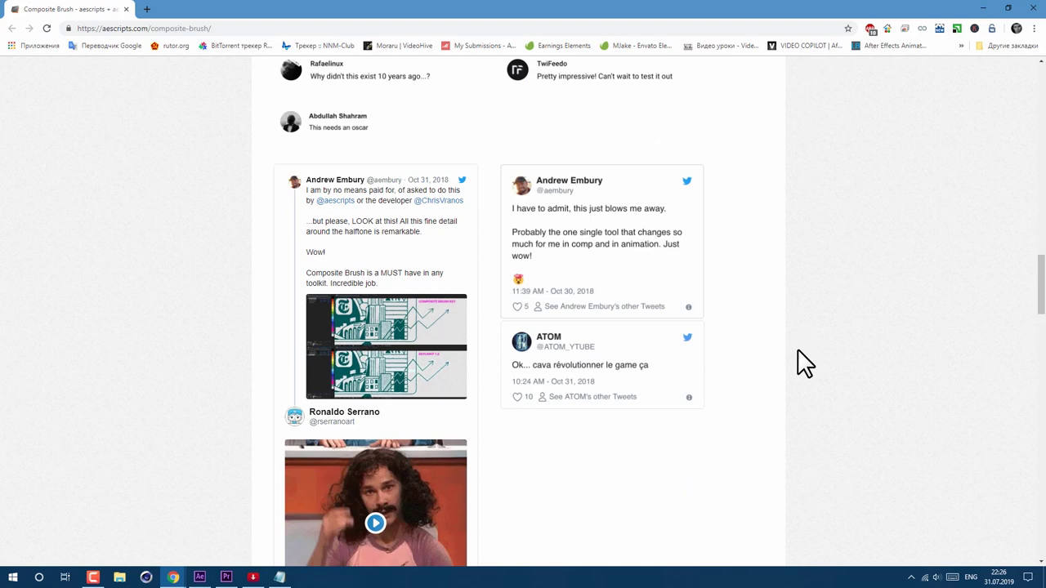
{"action": "scroll", "coordinate": [805, 363], "scroll_direction": "down", "scroll_amount": 2}
{"action": "scroll", "coordinate": [805, 364], "scroll_direction": "down", "scroll_amount": 1}
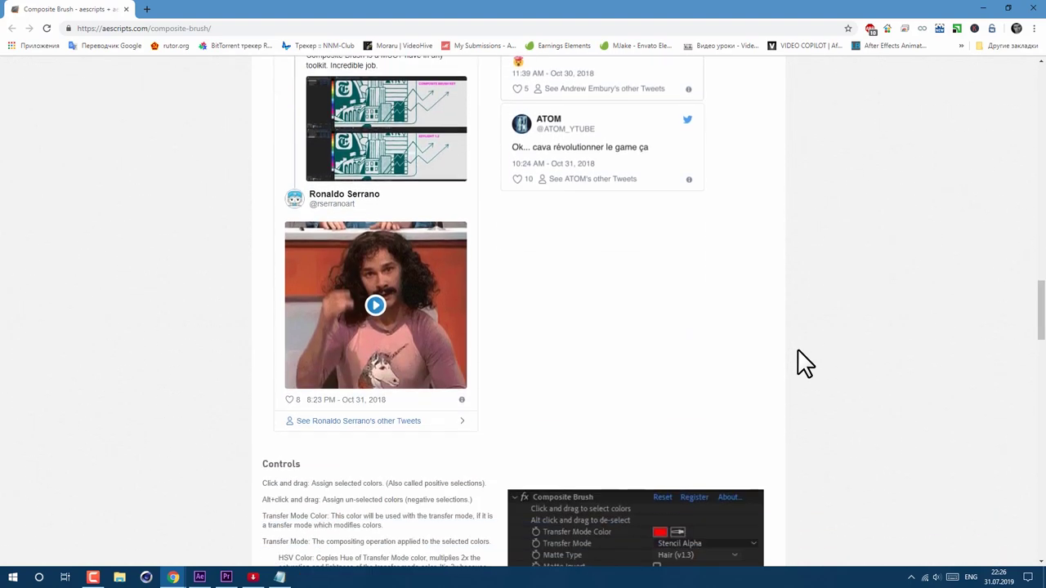
{"action": "scroll", "coordinate": [806, 364], "scroll_direction": "down", "scroll_amount": 3}
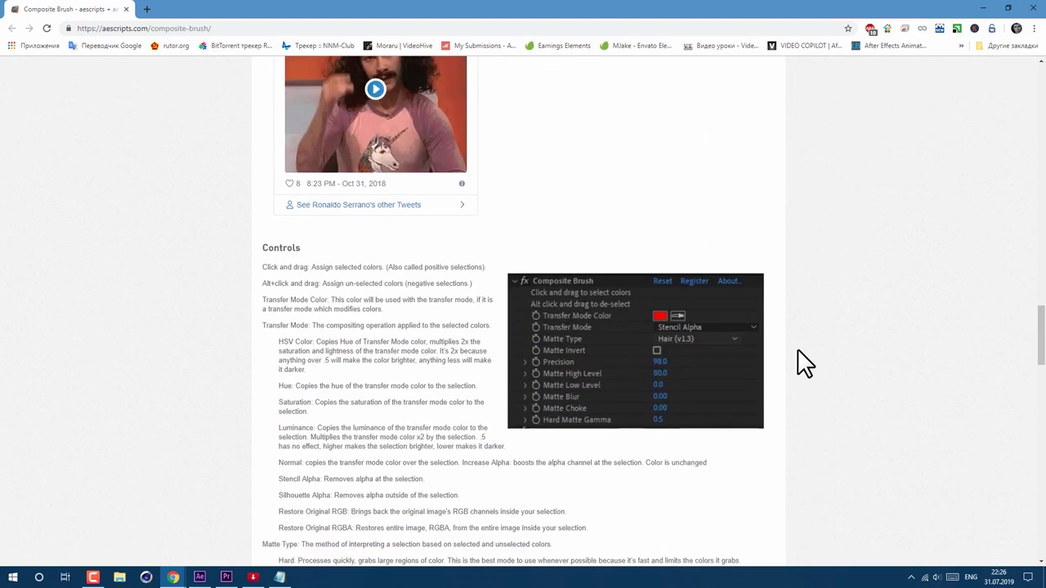
{"action": "scroll", "coordinate": [805, 364], "scroll_direction": "down", "scroll_amount": 2}
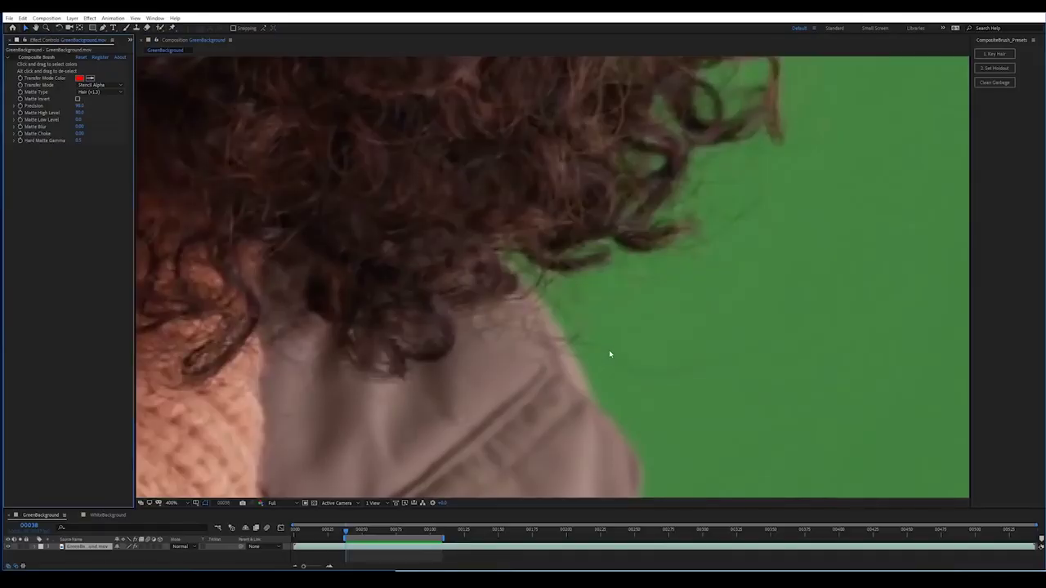
Enable the Composite Brush key and add a Curves effect to the layer.
{"action": "left_click", "coordinate": [16, 58]}
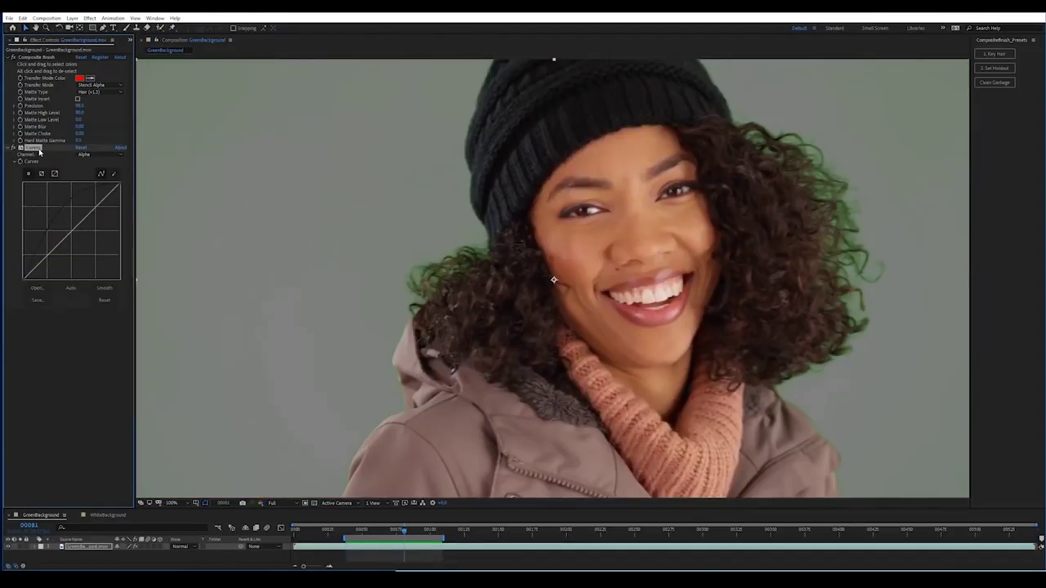
{"action": "left_click", "coordinate": [89, 18]}
{"action": "mouse_move", "coordinate": [139, 171]}
{"action": "left_click", "coordinate": [255, 178]}
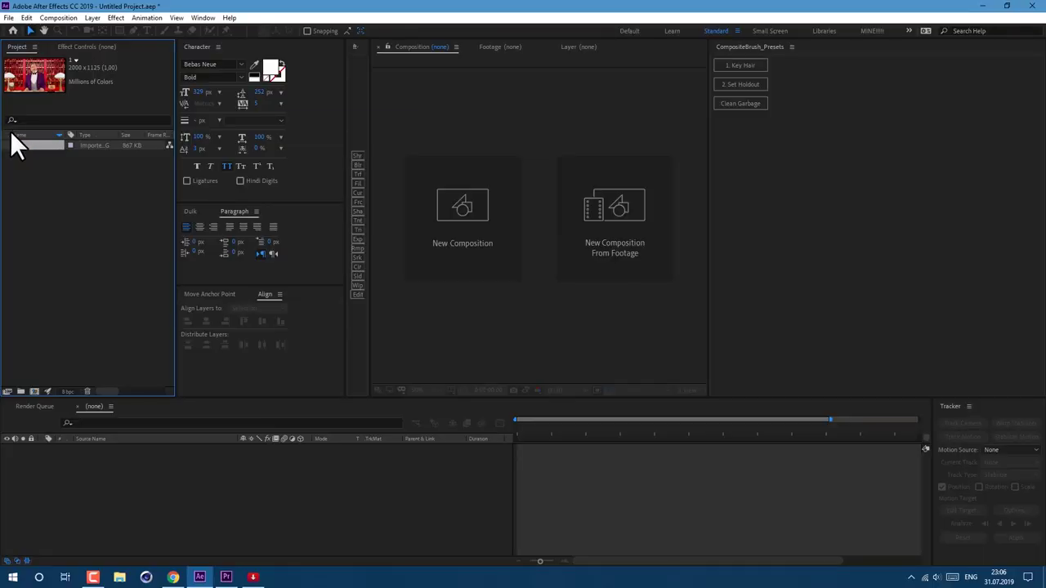
Widen the composition viewer and build a new composition from the imported footage.
{"action": "left_click_drag", "start_coordinate": [706, 148], "coordinate": [947, 173]}
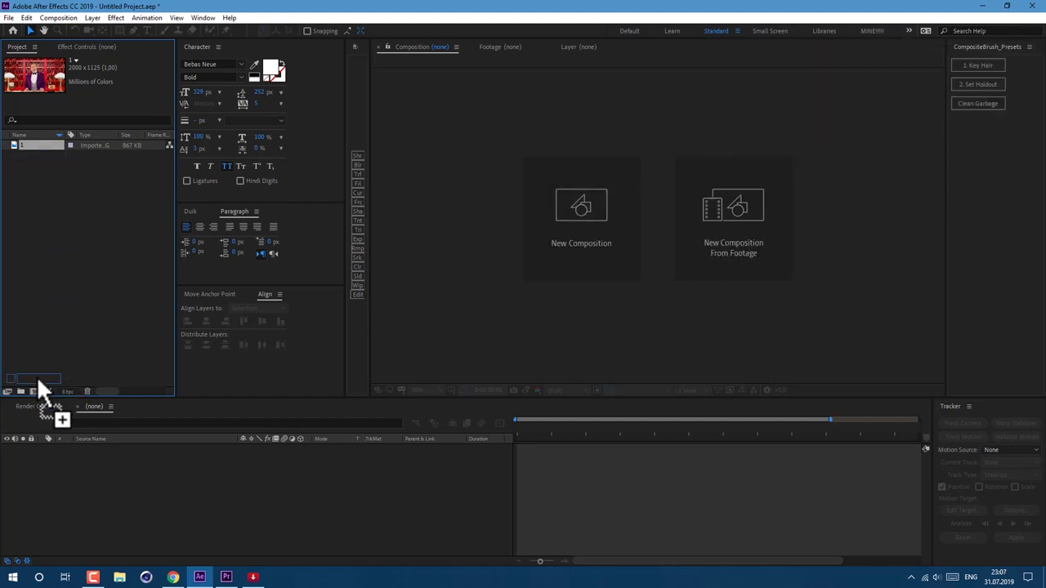
{"action": "left_click_drag", "start_coordinate": [33, 389], "coordinate": [33, 390]}
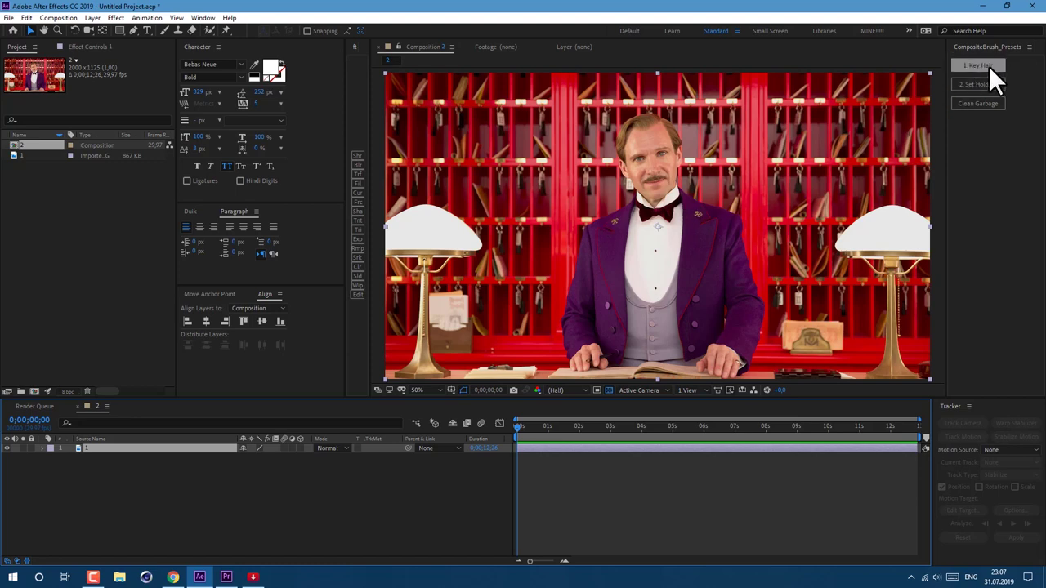
{"action": "left_click", "coordinate": [113, 18]}
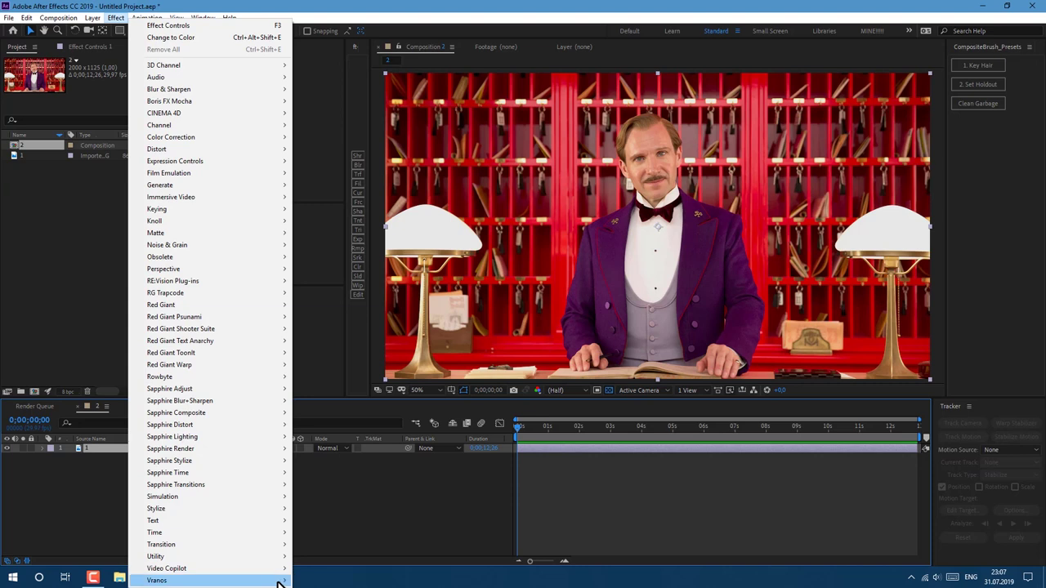
Apply Composite Brush, sample the red pillar colours, set Stencil Alpha mode and Hair (v1.4) matte.
{"action": "left_click", "coordinate": [332, 580]}
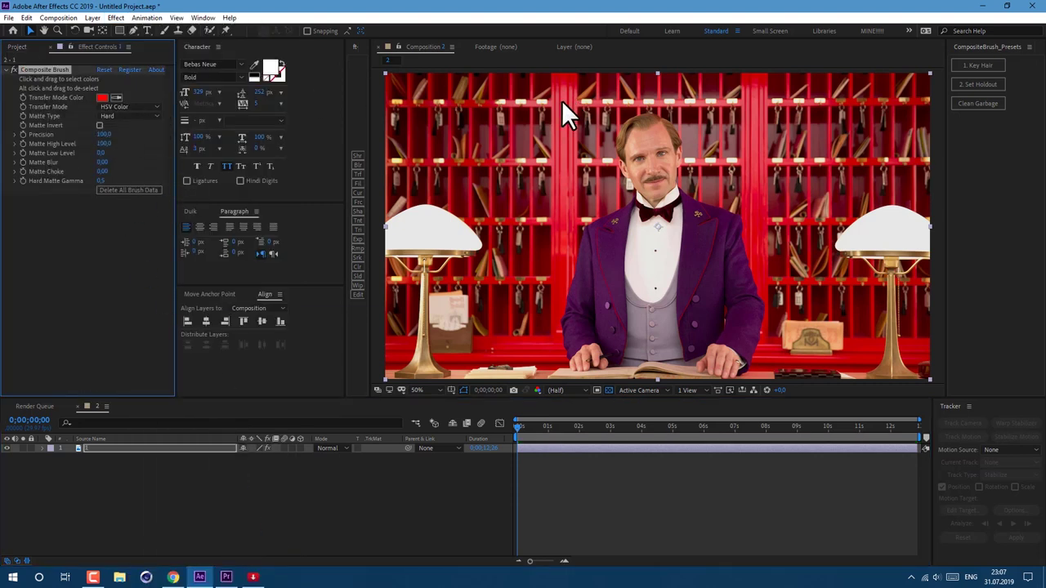
{"action": "left_click_drag", "start_coordinate": [562, 101], "coordinate": [560, 198]}
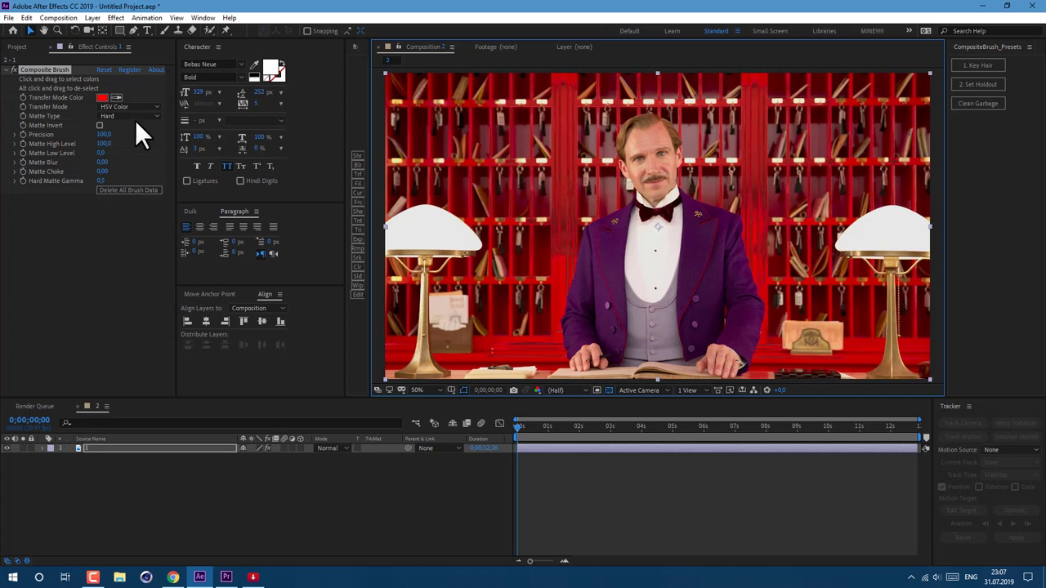
{"action": "left_click", "coordinate": [117, 105]}
{"action": "left_click", "coordinate": [125, 203]}
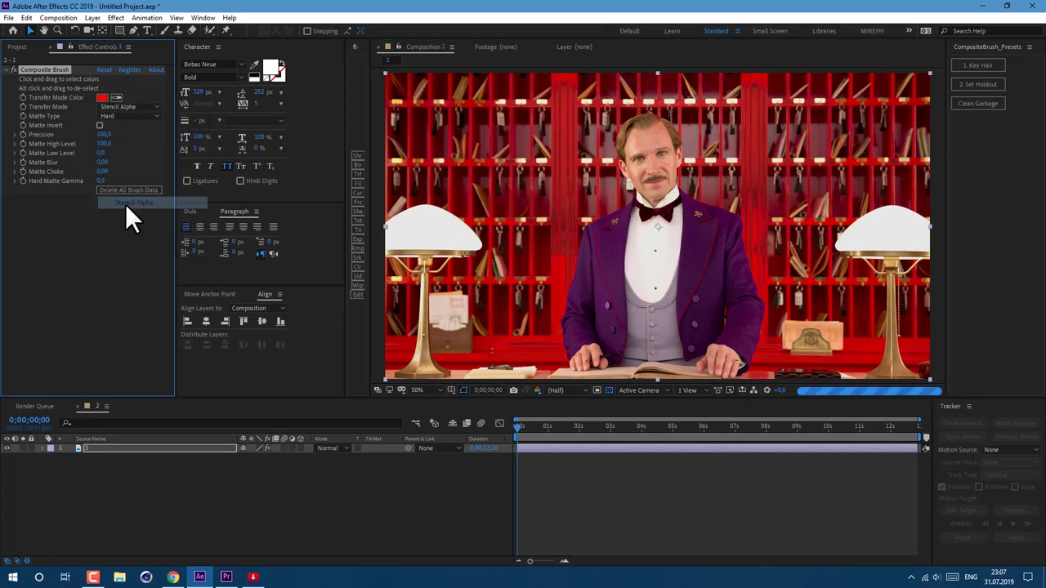
{"action": "left_click", "coordinate": [409, 118]}
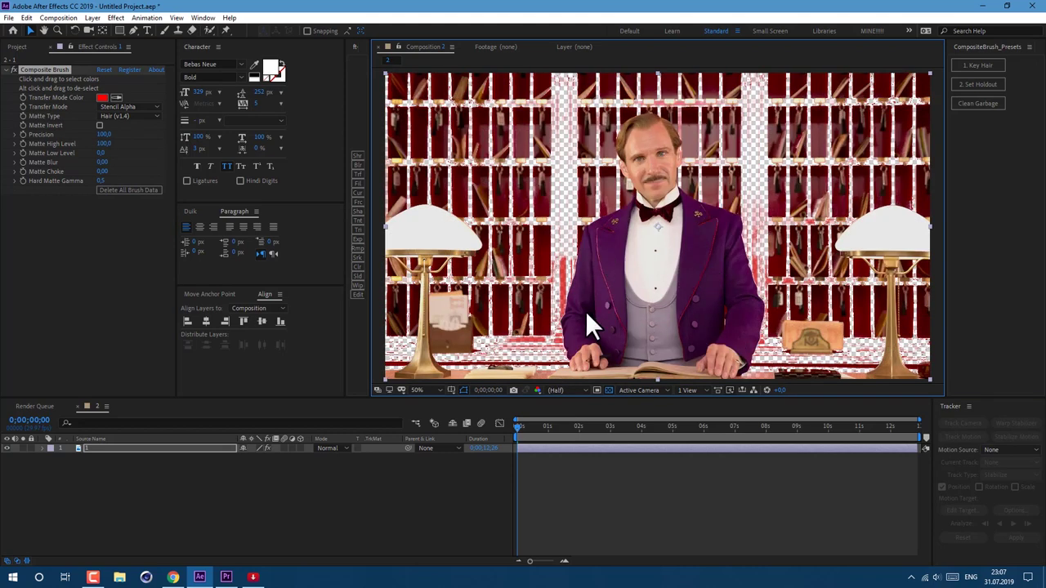
Switch transfer mode to HSV Color and shift the suit colour from red to dark blue.
{"action": "left_click", "coordinate": [113, 107]}
{"action": "left_click", "coordinate": [116, 119]}
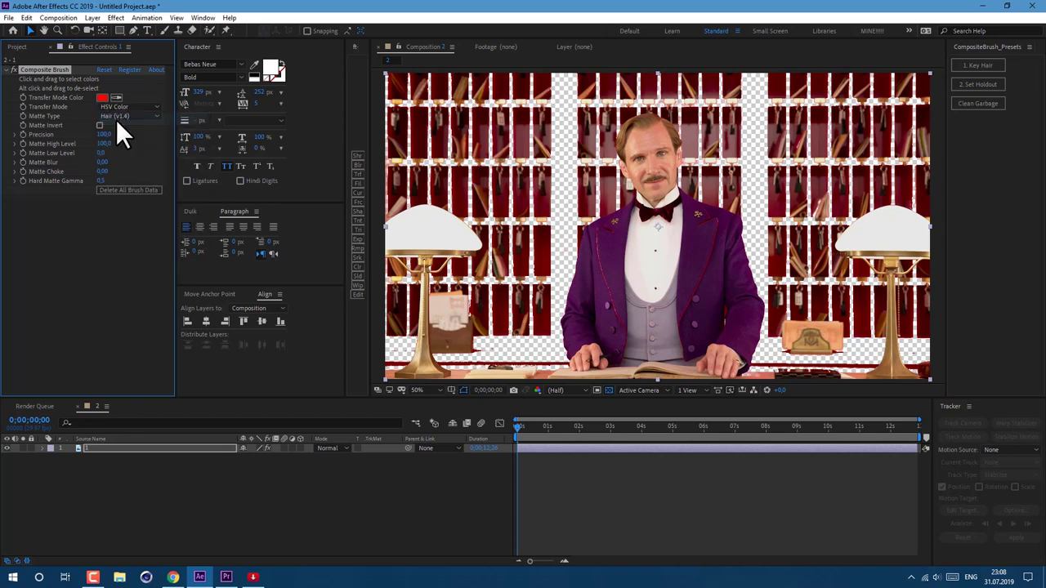
{"action": "left_click", "coordinate": [102, 97]}
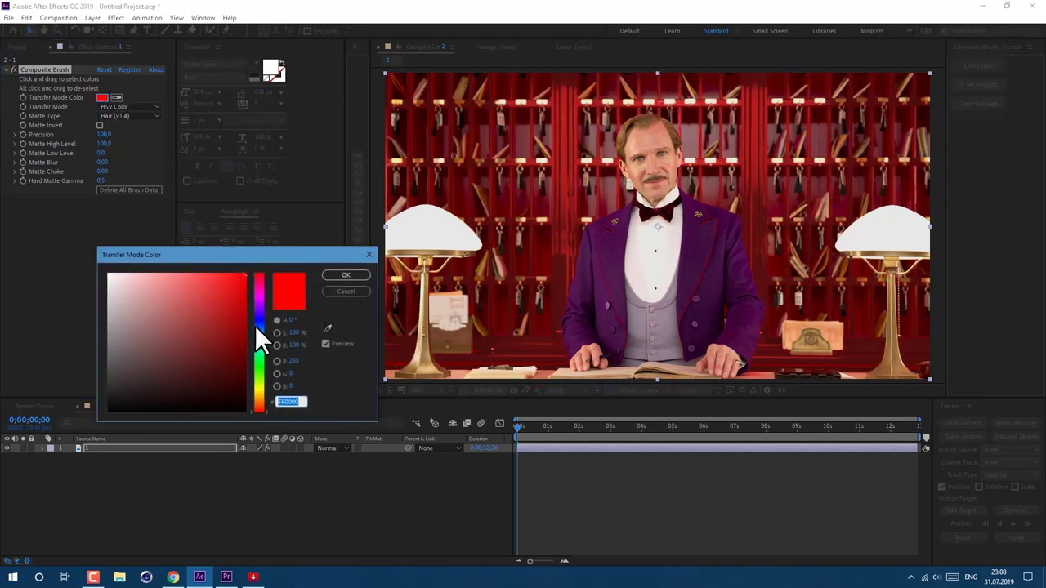
{"action": "left_click_drag", "start_coordinate": [238, 349], "coordinate": [166, 374]}
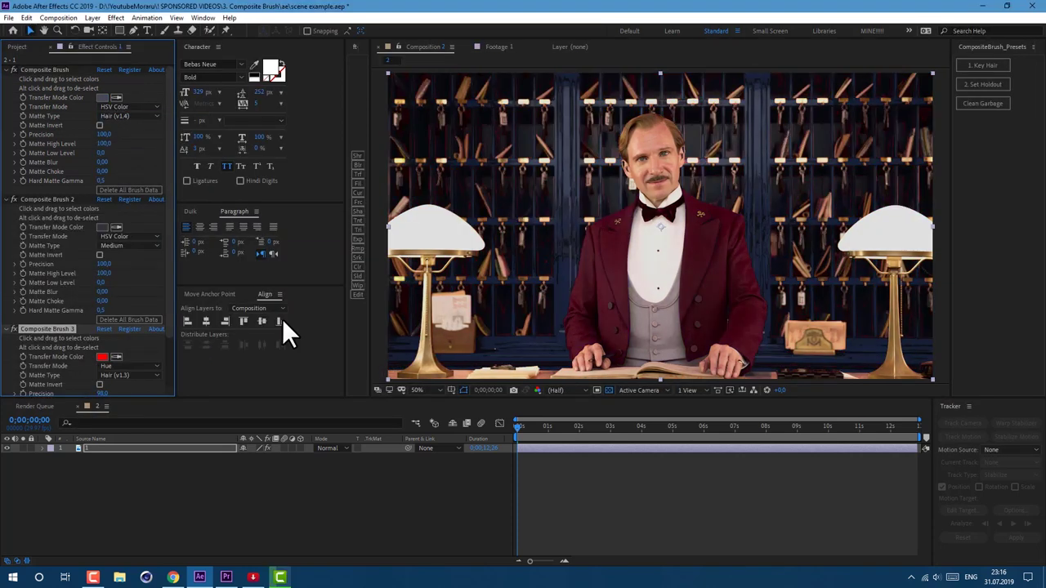
{"action": "left_click", "coordinate": [102, 356]}
{"action": "mouse_move", "coordinate": [254, 281]}
{"action": "left_mouse_down"}
{"action": "mouse_move", "coordinate": [262, 337]}
{"action": "mouse_move", "coordinate": [249, 404]}
{"action": "mouse_move", "coordinate": [264, 332]}
{"action": "left_mouse_up"}
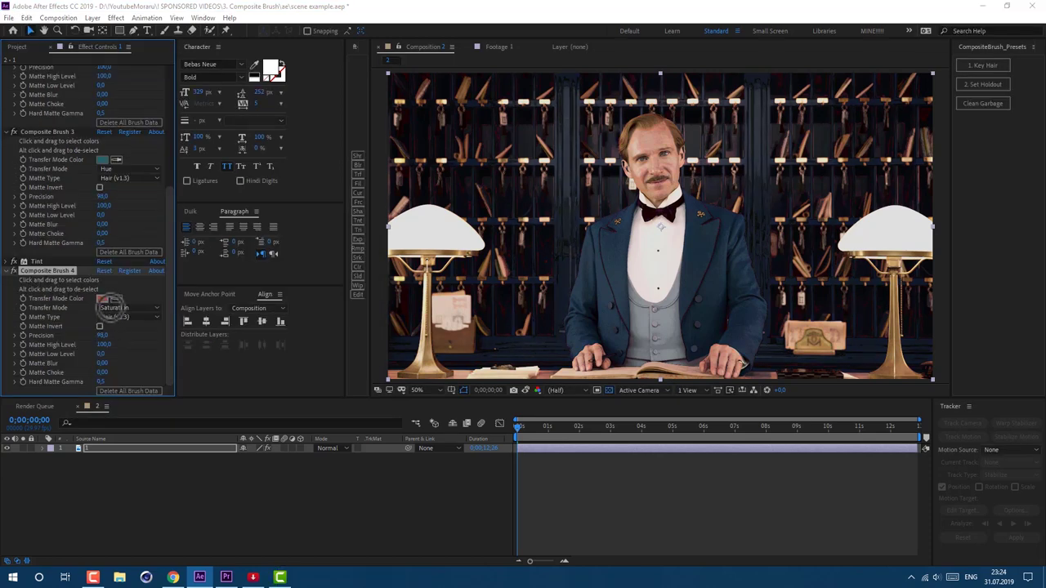
{"action": "left_click", "coordinate": [105, 299]}
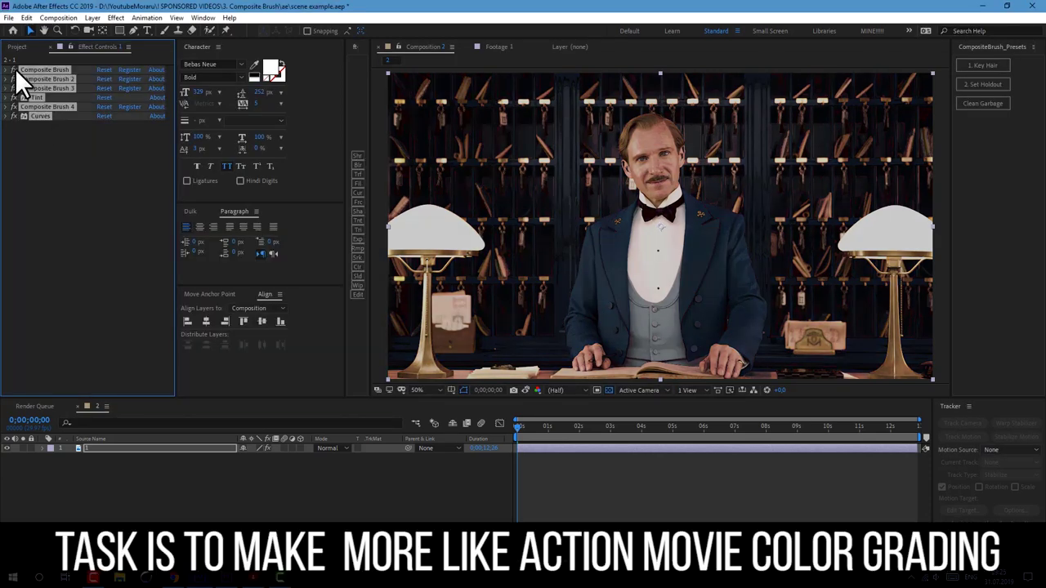
Toggle the colour effects off and back on to compare with the original.
{"action": "left_click", "coordinate": [15, 69]}
{"action": "left_click", "coordinate": [15, 70]}
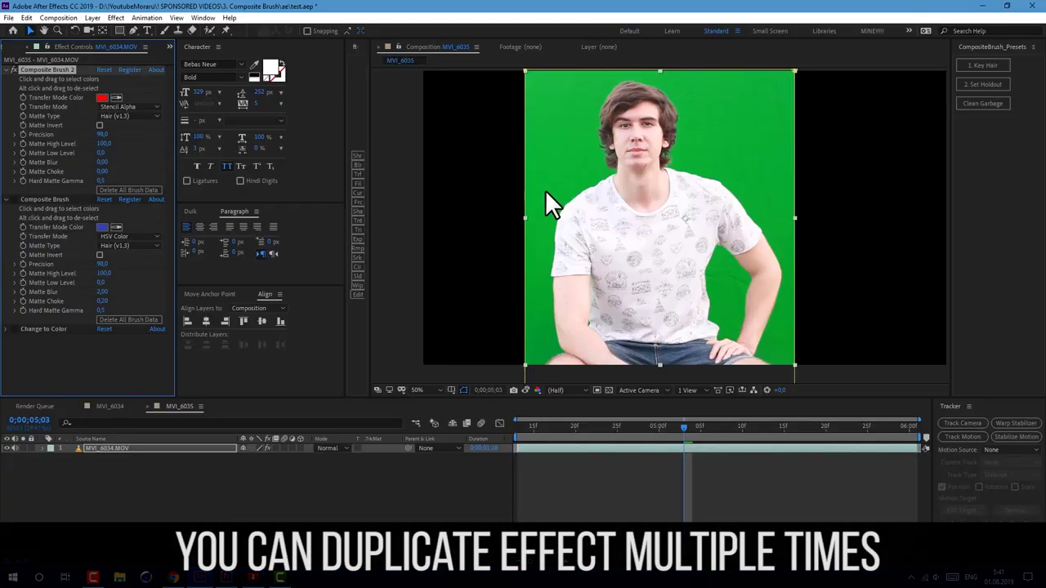
Paint out the green backdrop and shift the skin tint from purple to orange-red.
{"action": "left_click_drag", "start_coordinate": [579, 99], "coordinate": [538, 246]}
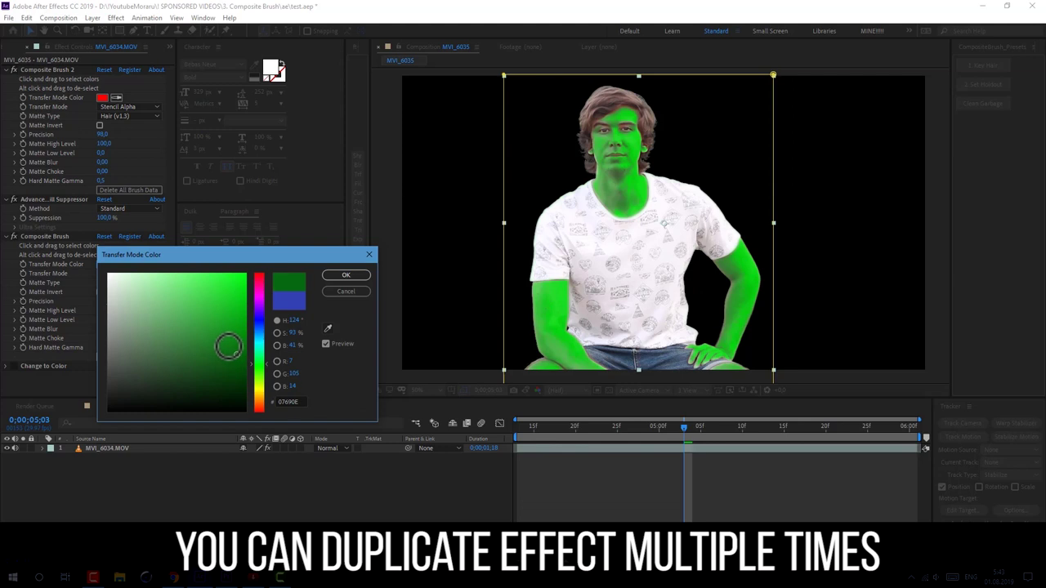
{"action": "left_click_drag", "start_coordinate": [229, 346], "coordinate": [228, 353]}
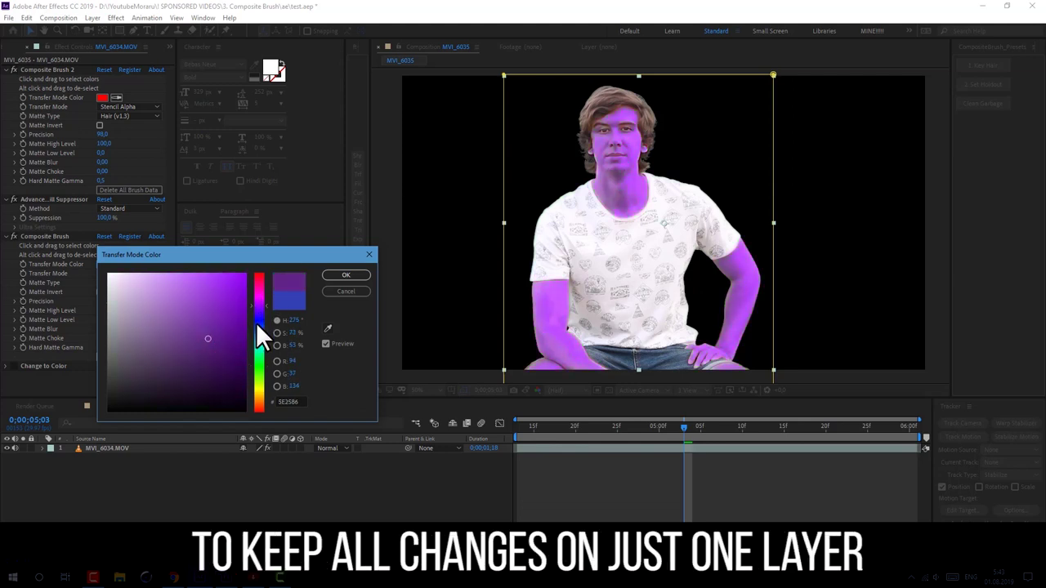
{"action": "left_click_drag", "start_coordinate": [257, 330], "coordinate": [258, 412]}
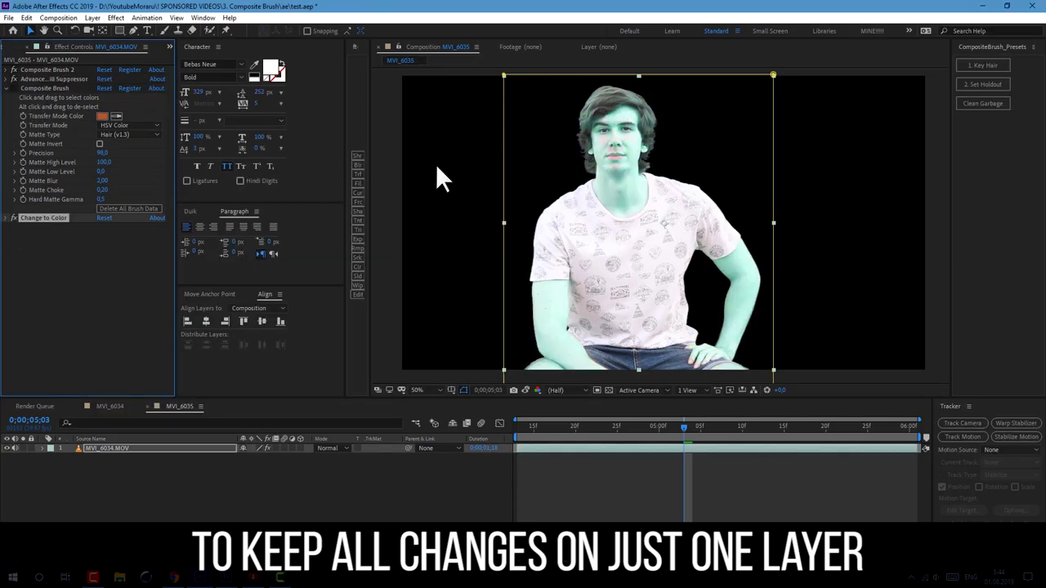
Set the Change to Color target colour to green.
{"action": "left_click", "coordinate": [14, 217]}
{"action": "left_click", "coordinate": [102, 236]}
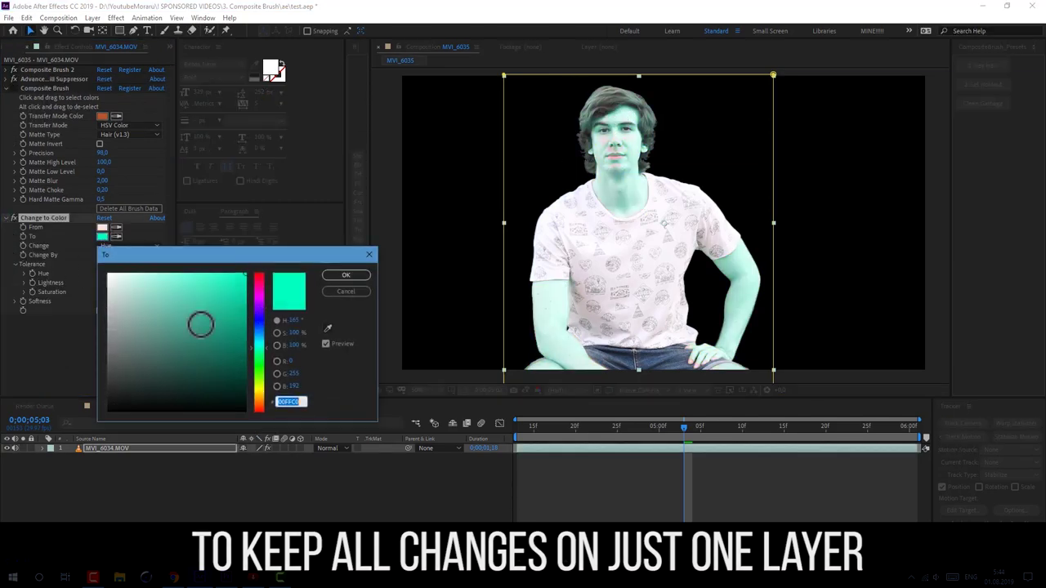
{"action": "left_click_drag", "start_coordinate": [258, 364], "coordinate": [260, 323]}
{"action": "left_click", "coordinate": [258, 373]}
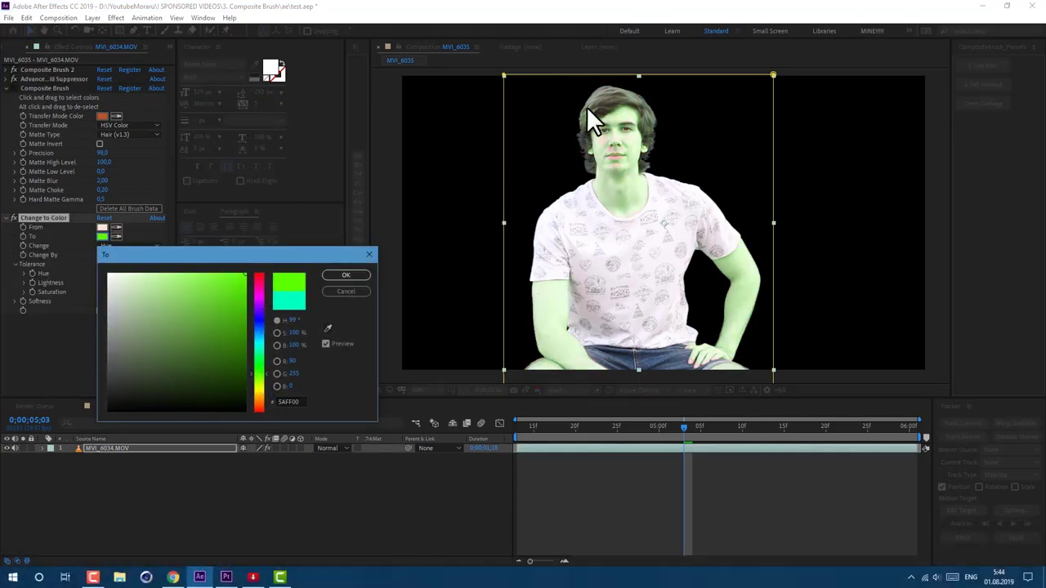
Confirm the green target, try the Hue & Lightness/Saturation change modes, then return to Hue.
{"action": "left_click", "coordinate": [343, 276]}
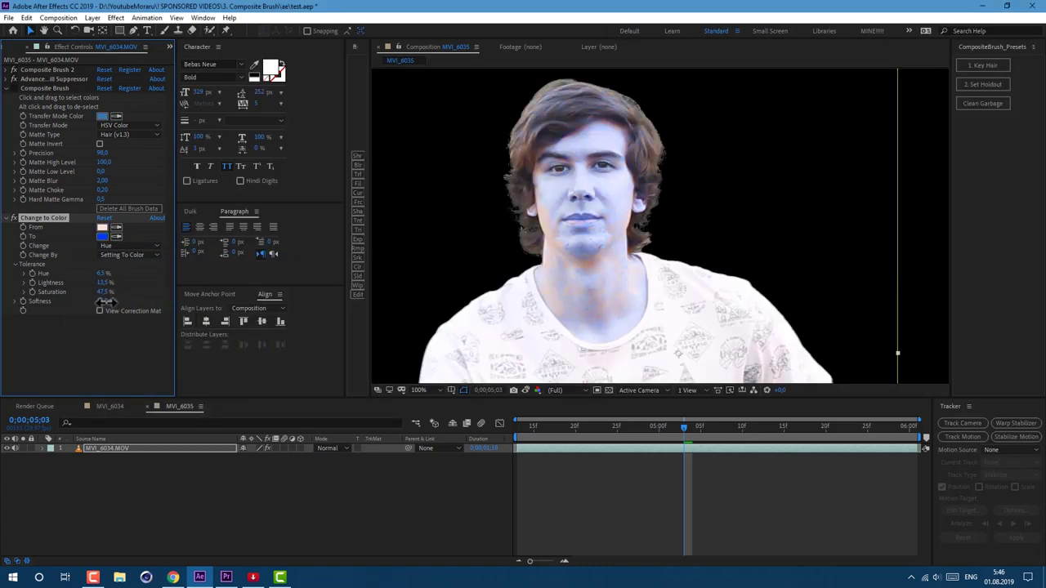
{"action": "left_click", "coordinate": [113, 245]}
{"action": "left_click", "coordinate": [125, 270]}
{"action": "left_click", "coordinate": [123, 244]}
{"action": "left_click", "coordinate": [134, 281]}
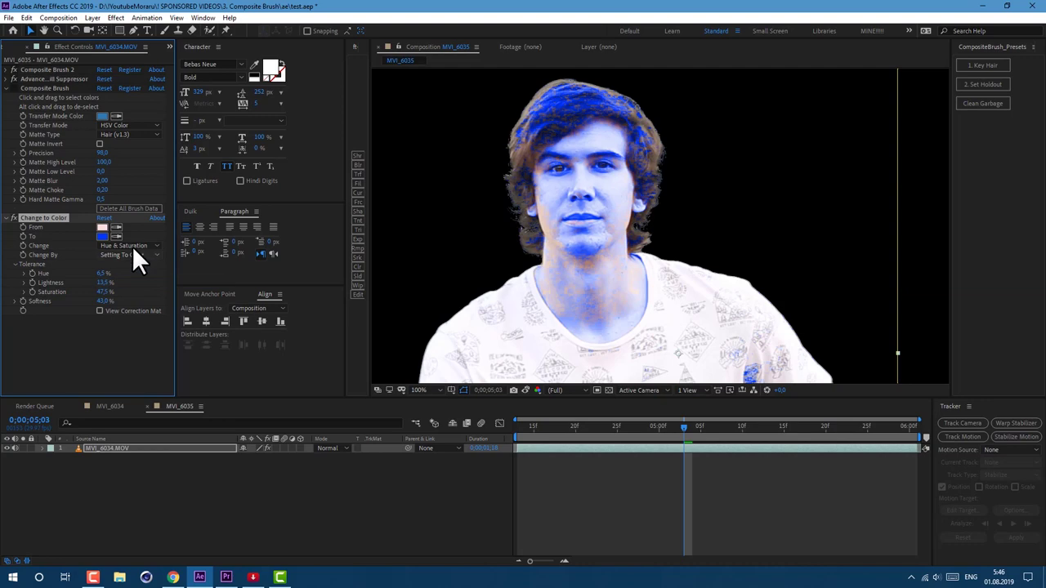
{"action": "left_click", "coordinate": [132, 246]}
{"action": "left_click", "coordinate": [134, 287]}
{"action": "left_click", "coordinate": [129, 245]}
{"action": "left_click", "coordinate": [129, 258]}
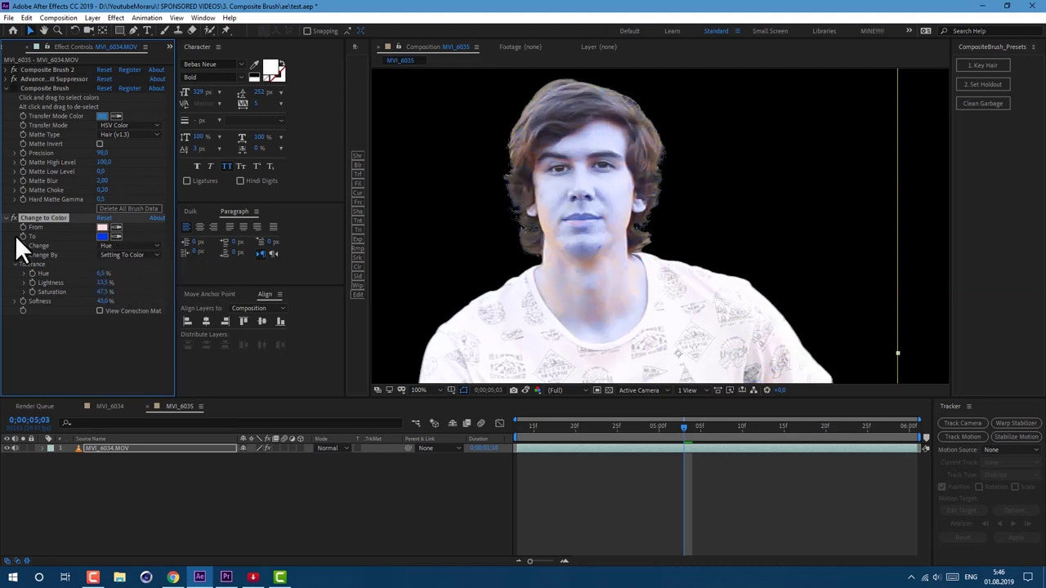
Sample the skin to turn the face blue, then shift the lobby suit hue toward pink.
{"action": "left_click", "coordinate": [564, 287]}
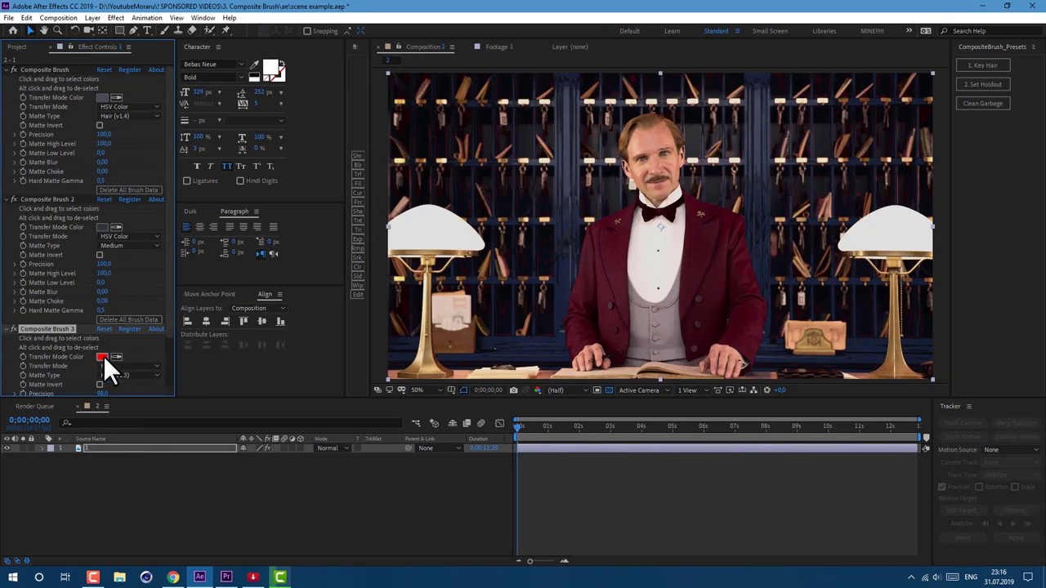
{"action": "left_click", "coordinate": [114, 356]}
{"action": "left_click_drag", "start_coordinate": [258, 275], "coordinate": [265, 332]}
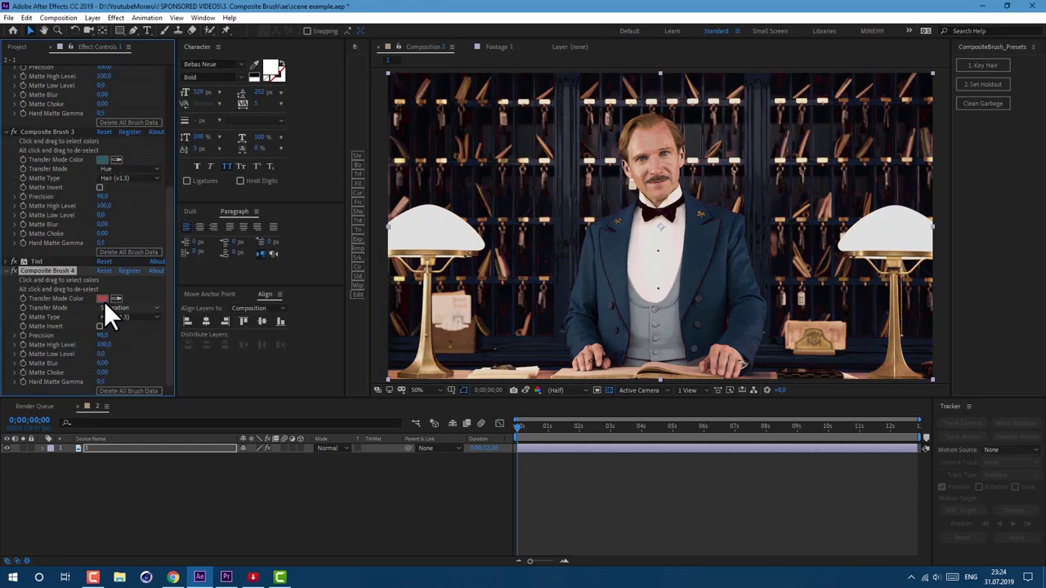
Confirm the blue suit colour on Composite Brush 4 and turn the effects off to compare.
{"action": "left_click", "coordinate": [103, 302]}
{"action": "left_click", "coordinate": [184, 321]}
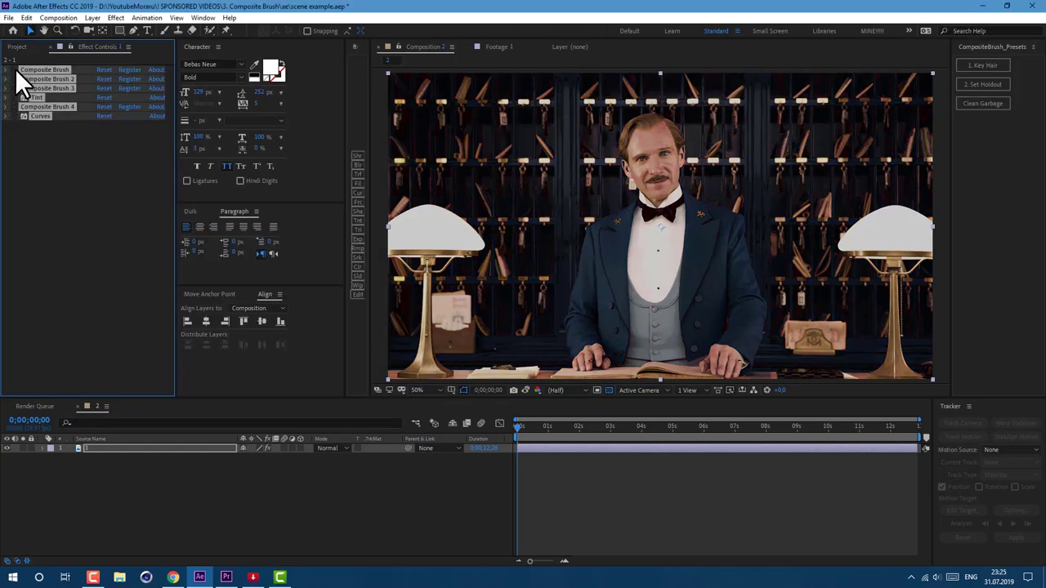
{"action": "left_click", "coordinate": [15, 68]}
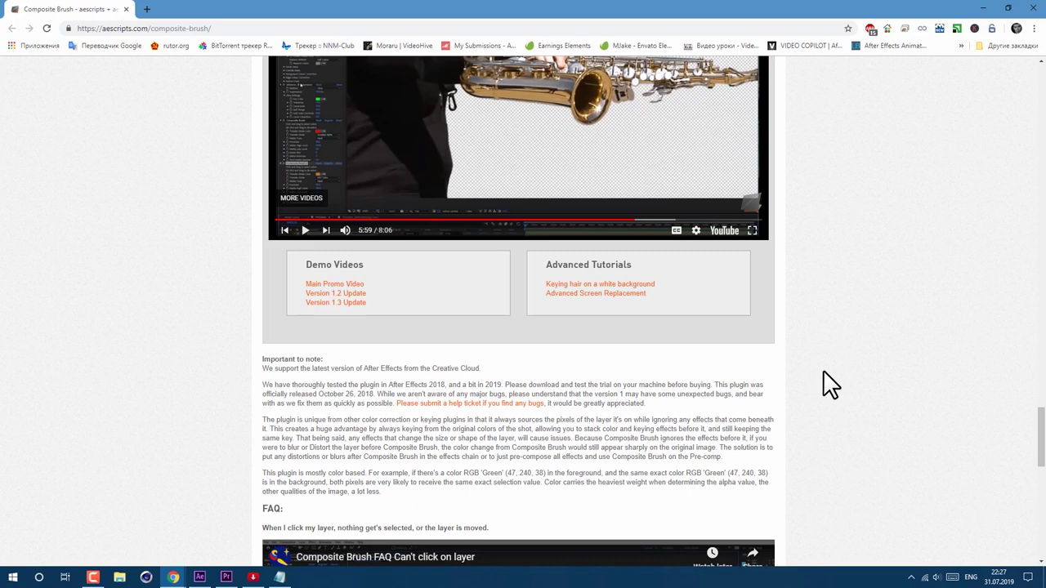
{"action": "left_click_drag", "start_coordinate": [296, 280], "coordinate": [351, 309]}
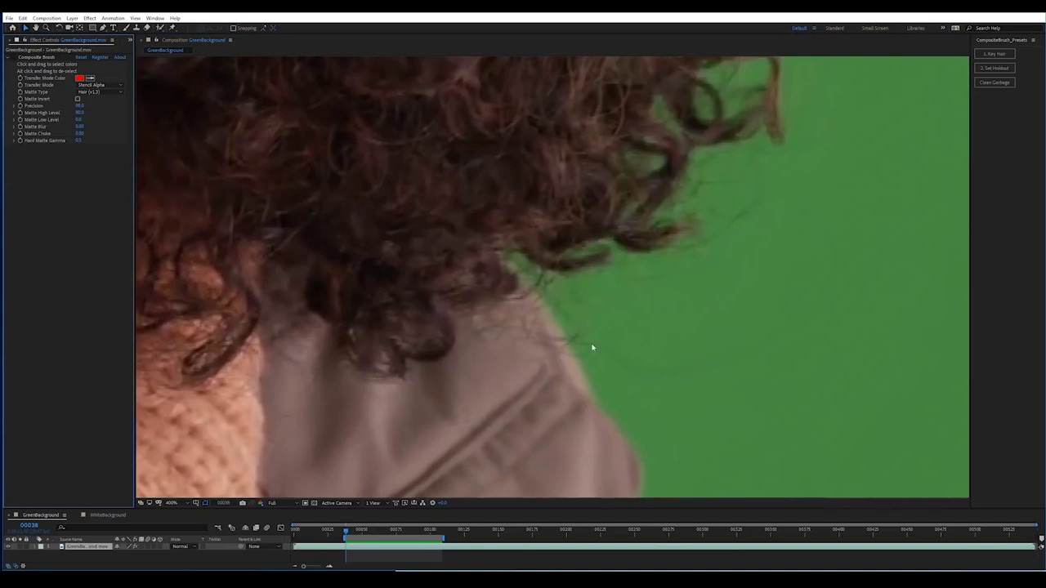
Re-enable Composite Brush, add Curves on the Alpha channel, and put the snow image behind the curly-haired woman.
{"action": "left_click", "coordinate": [16, 59]}
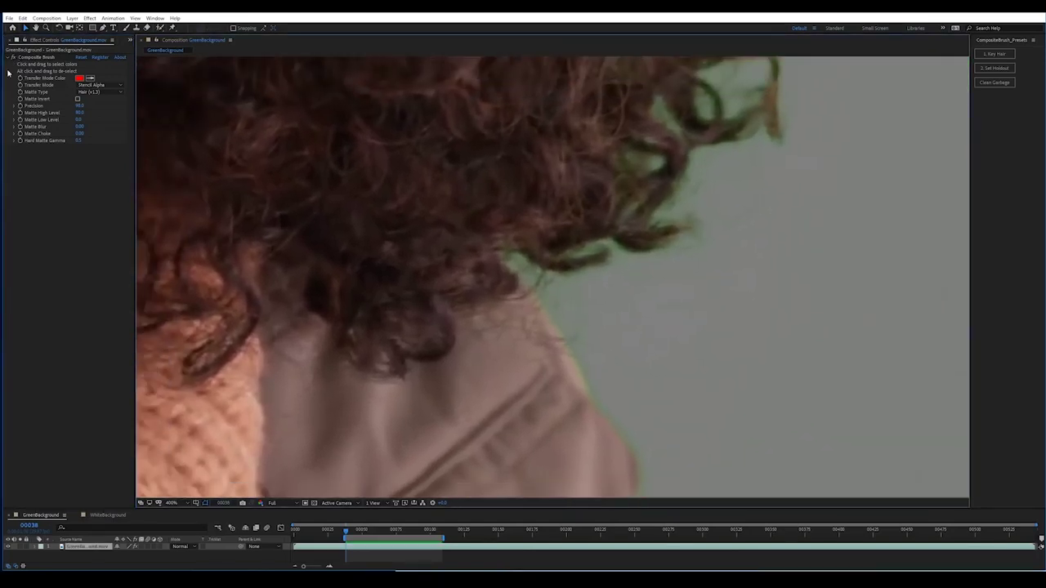
{"action": "left_click", "coordinate": [90, 18]}
{"action": "left_click", "coordinate": [106, 61]}
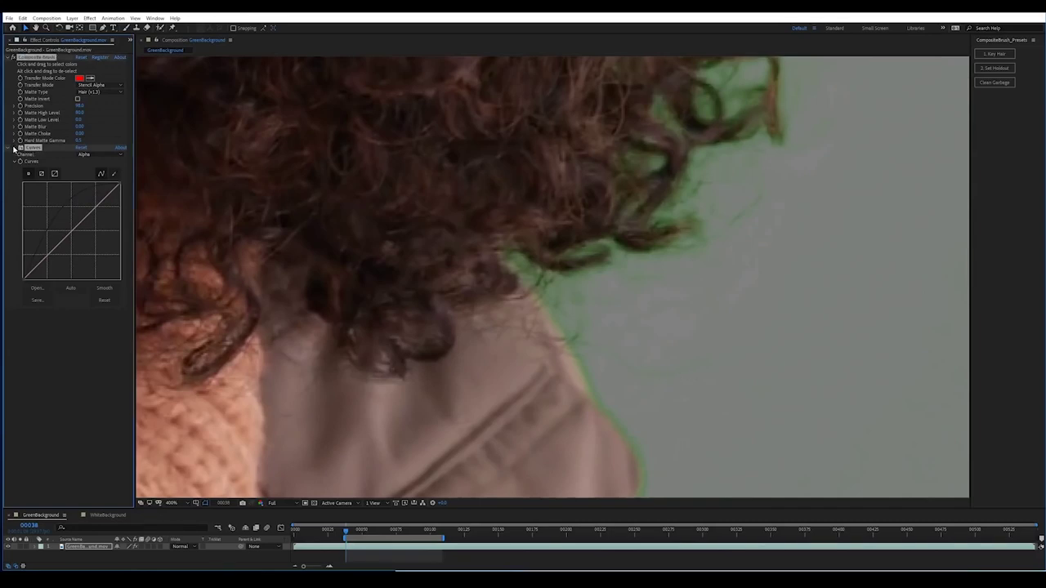
{"action": "key", "text": "slash"}
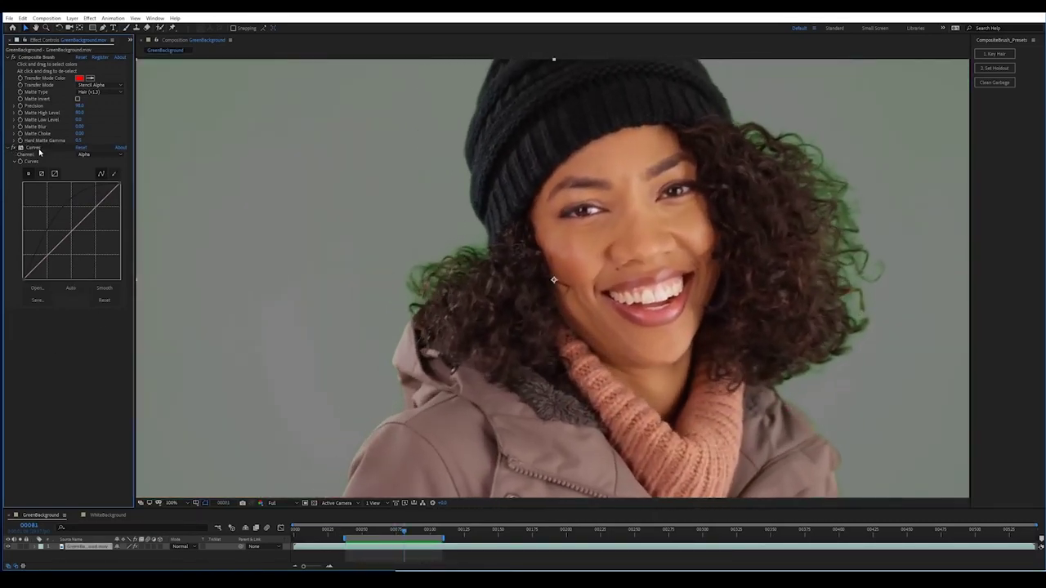
{"action": "left_click", "coordinate": [39, 150]}
{"action": "key", "text": "ctrl+0"}
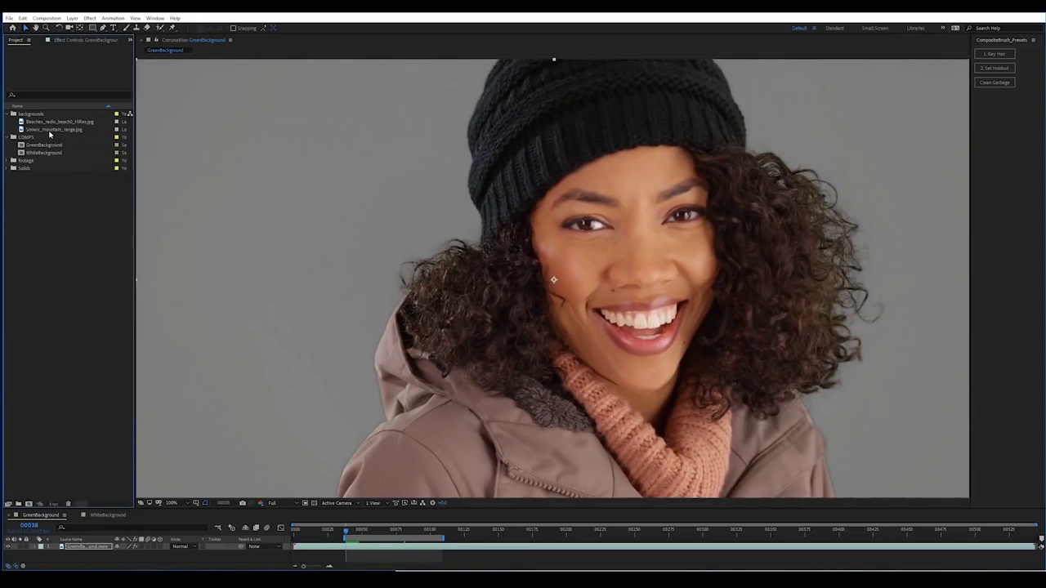
{"action": "left_click_drag", "start_coordinate": [51, 133], "coordinate": [103, 556]}
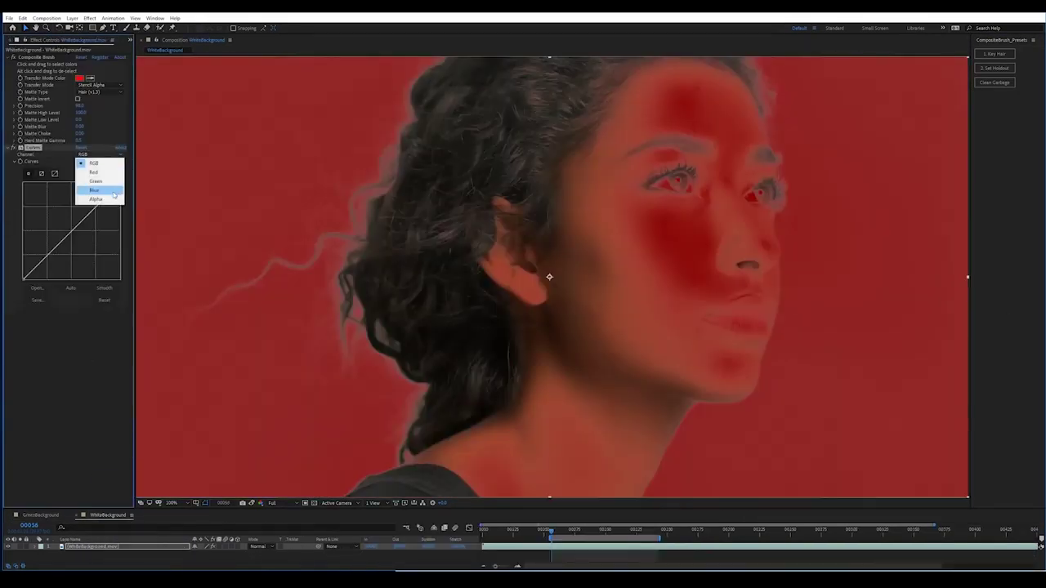
{"action": "left_click", "coordinate": [90, 199]}
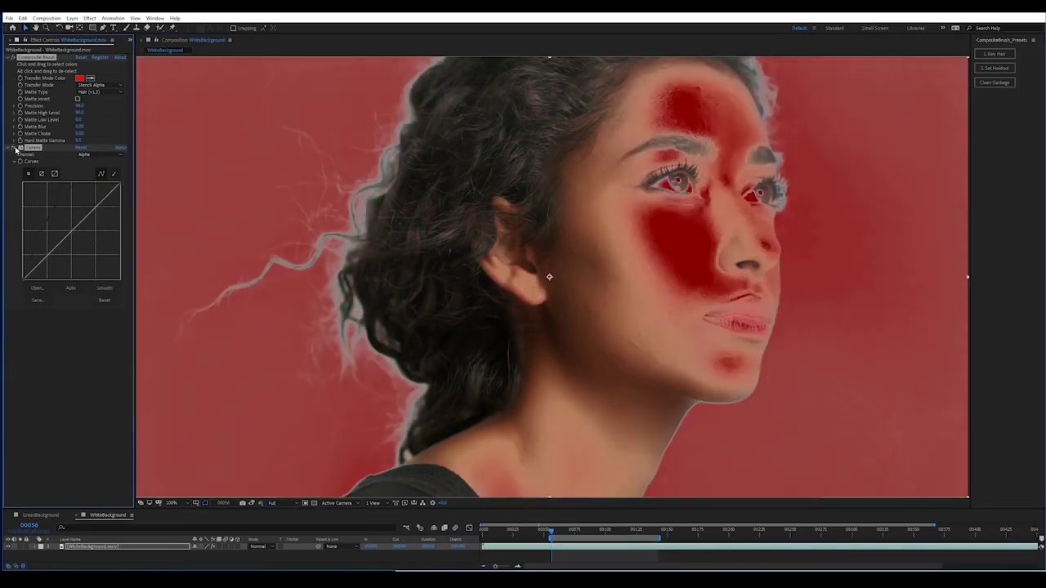
Replace Curves with Remove Color Matting on the white-background woman, paint over her face, and preview.
{"action": "key", "text": "Delete"}
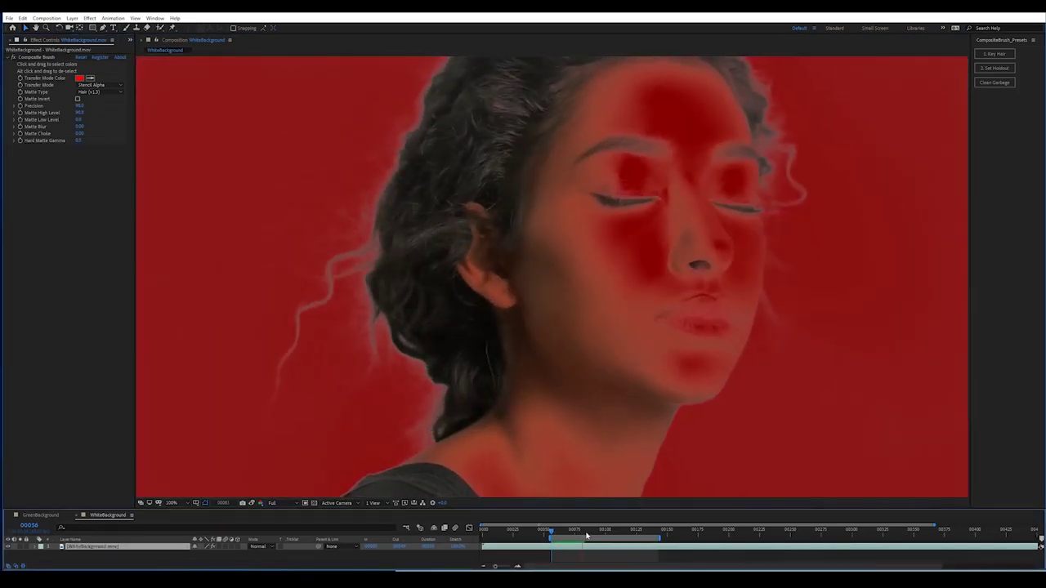
{"action": "left_click", "coordinate": [90, 18]}
{"action": "left_click", "coordinate": [106, 37]}
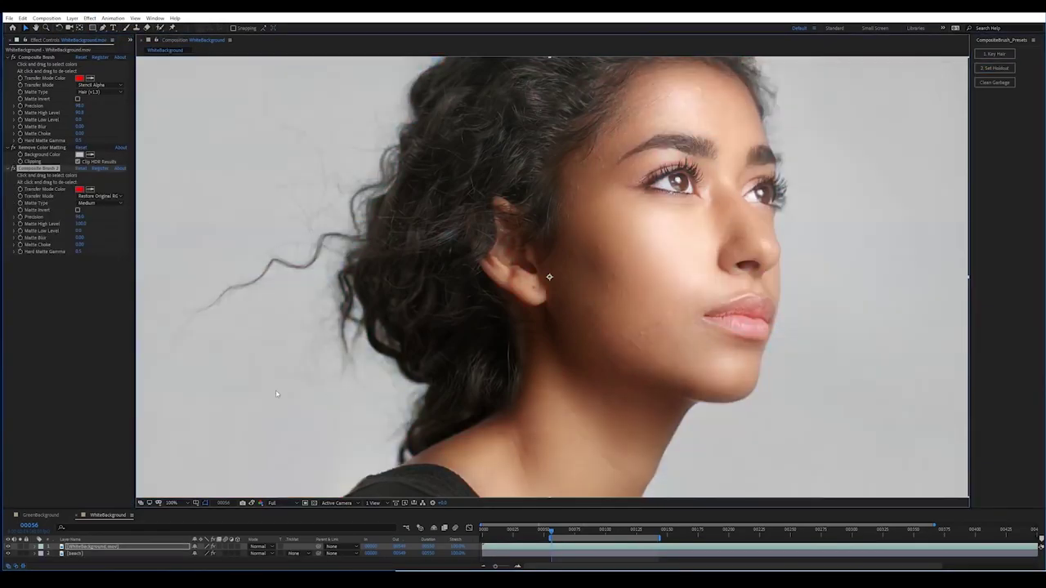
{"action": "mouse_move", "coordinate": [679, 147]}
{"action": "left_mouse_down"}
{"action": "mouse_move", "coordinate": [656, 258]}
{"action": "mouse_move", "coordinate": [690, 250]}
{"action": "mouse_move", "coordinate": [689, 334]}
{"action": "left_mouse_up"}
{"action": "key", "text": "space"}
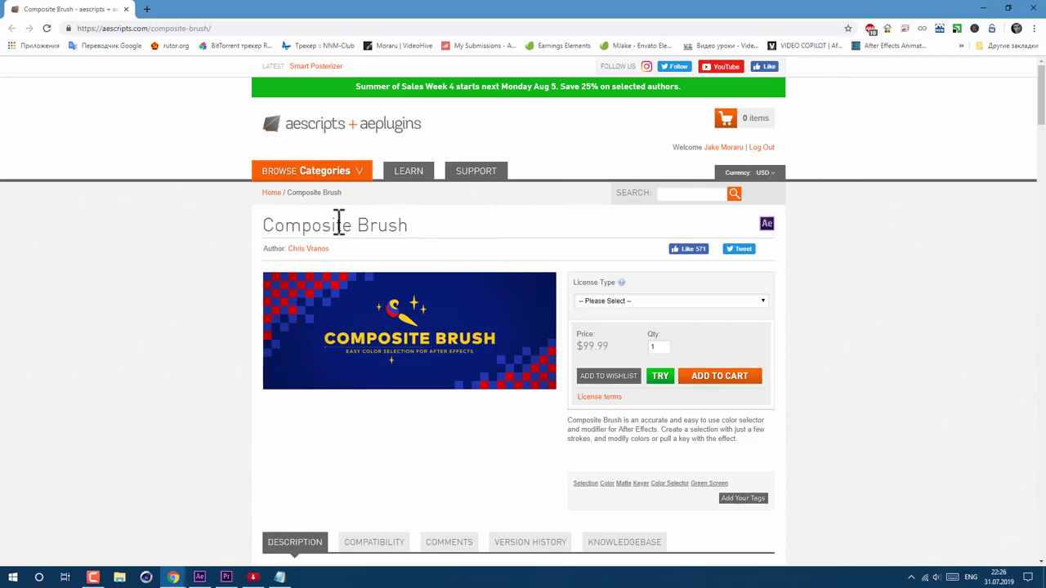
Scroll the Composite Brush product page down to its description video.
{"action": "left_click_drag", "start_coordinate": [262, 228], "coordinate": [384, 238]}
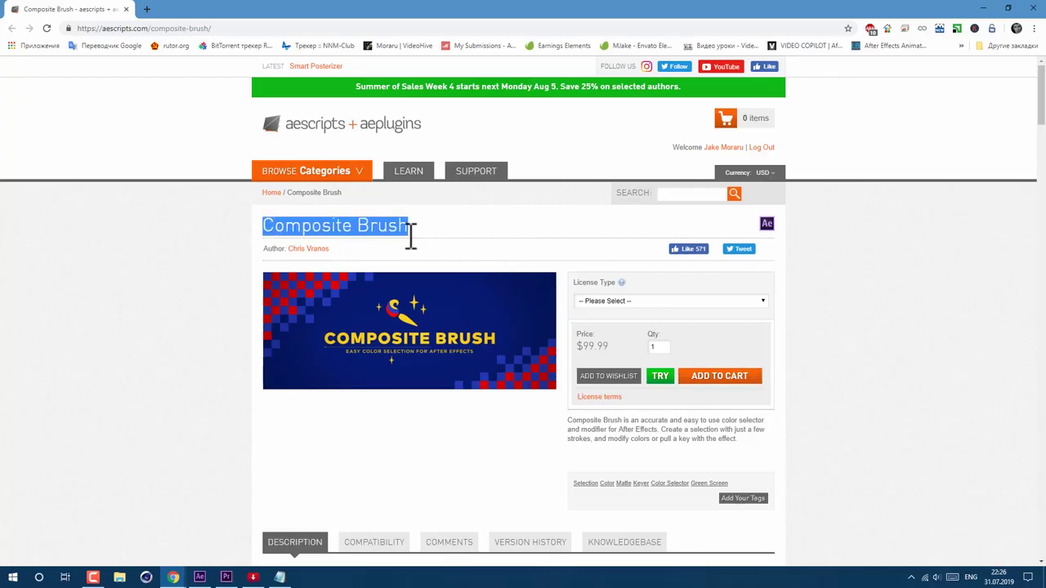
{"action": "left_click", "coordinate": [458, 238]}
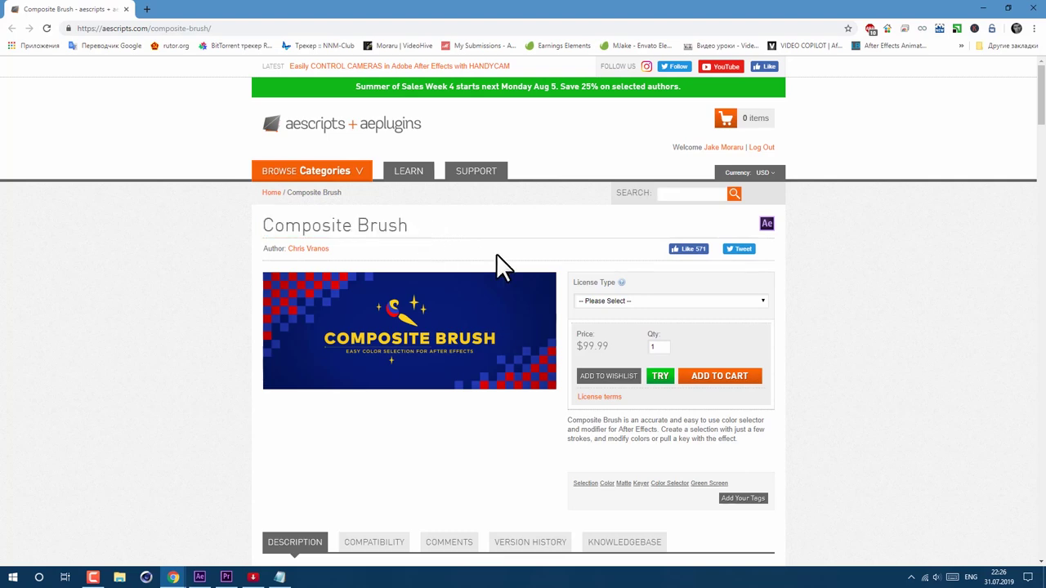
{"action": "scroll", "coordinate": [684, 327], "scroll_direction": "down", "scroll_amount": 3}
{"action": "scroll", "coordinate": [796, 362], "scroll_direction": "down", "scroll_amount": 3}
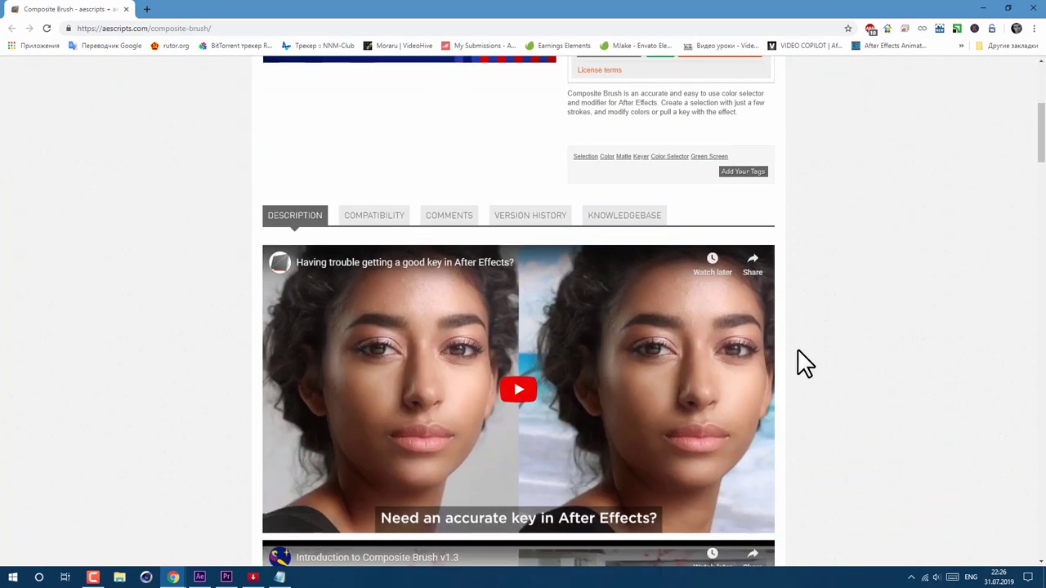